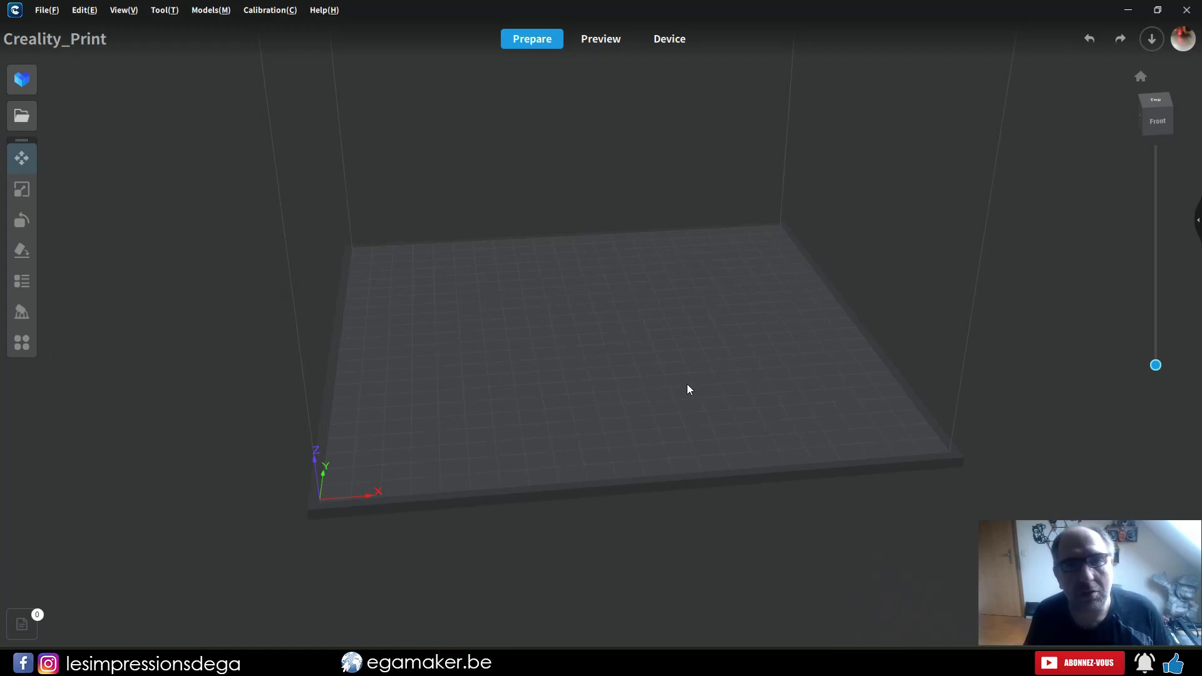
# Open the model library and browse the recommended models, checking which ones are free and which are paid.
pyautogui.click(23, 79)
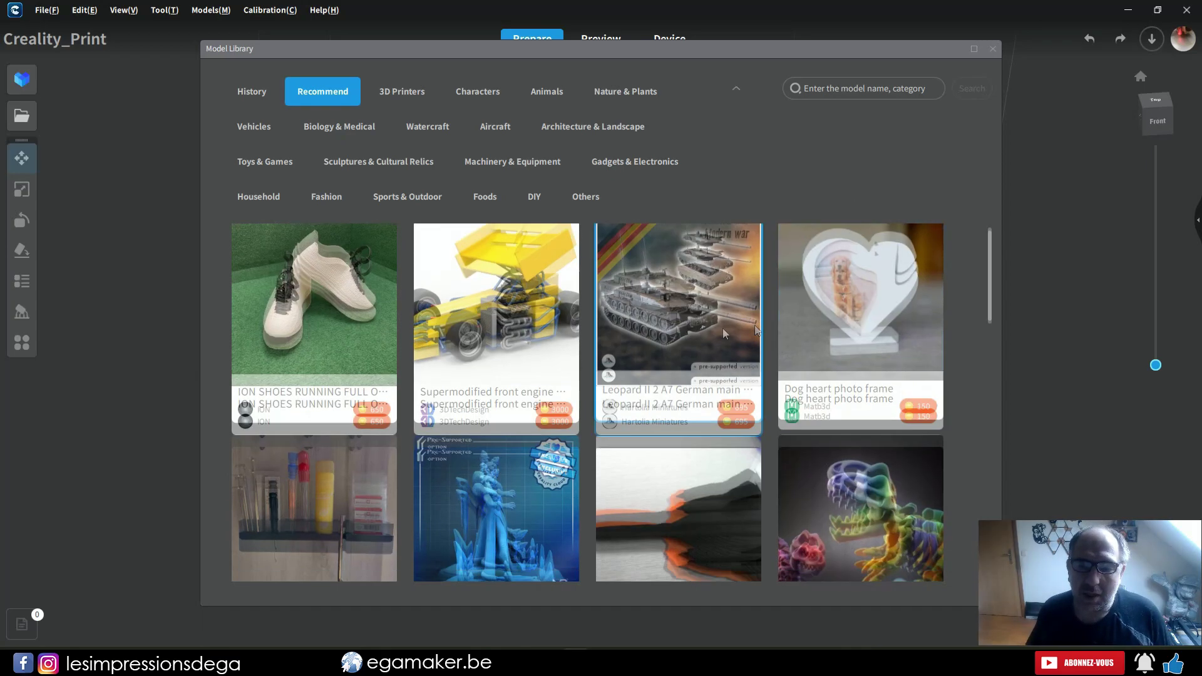
pyautogui.scroll(-5, 611, 402)
pyautogui.scroll(3, 612, 402)
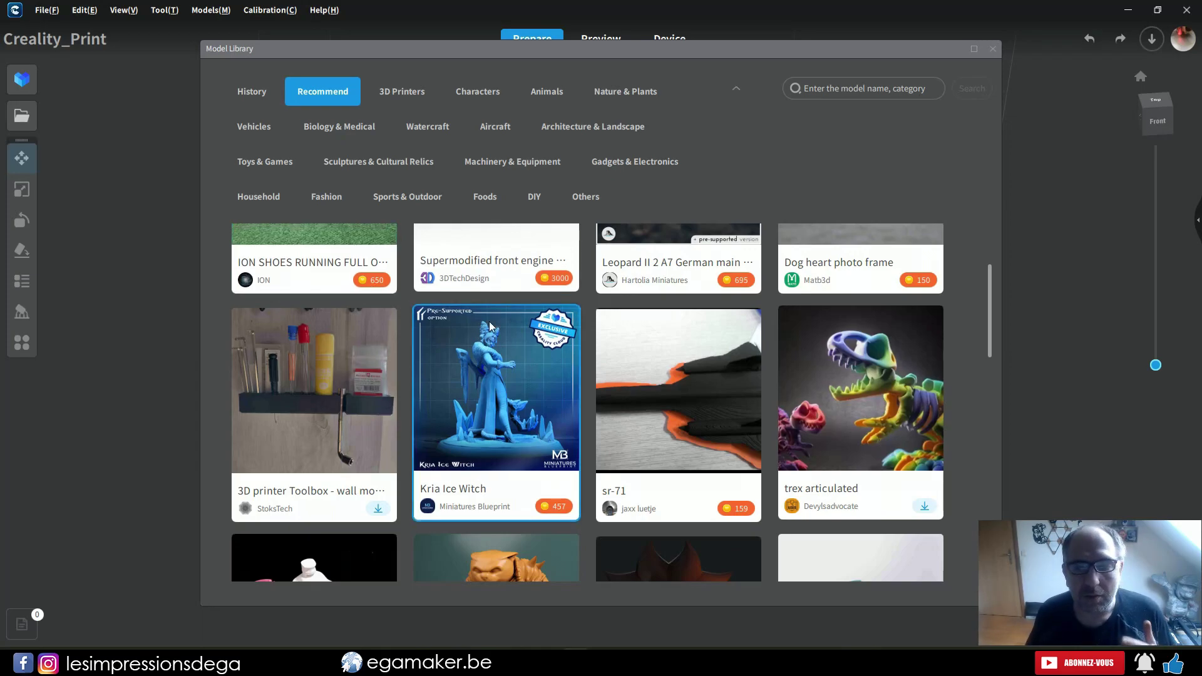
pyautogui.scroll(2, 708, 448)
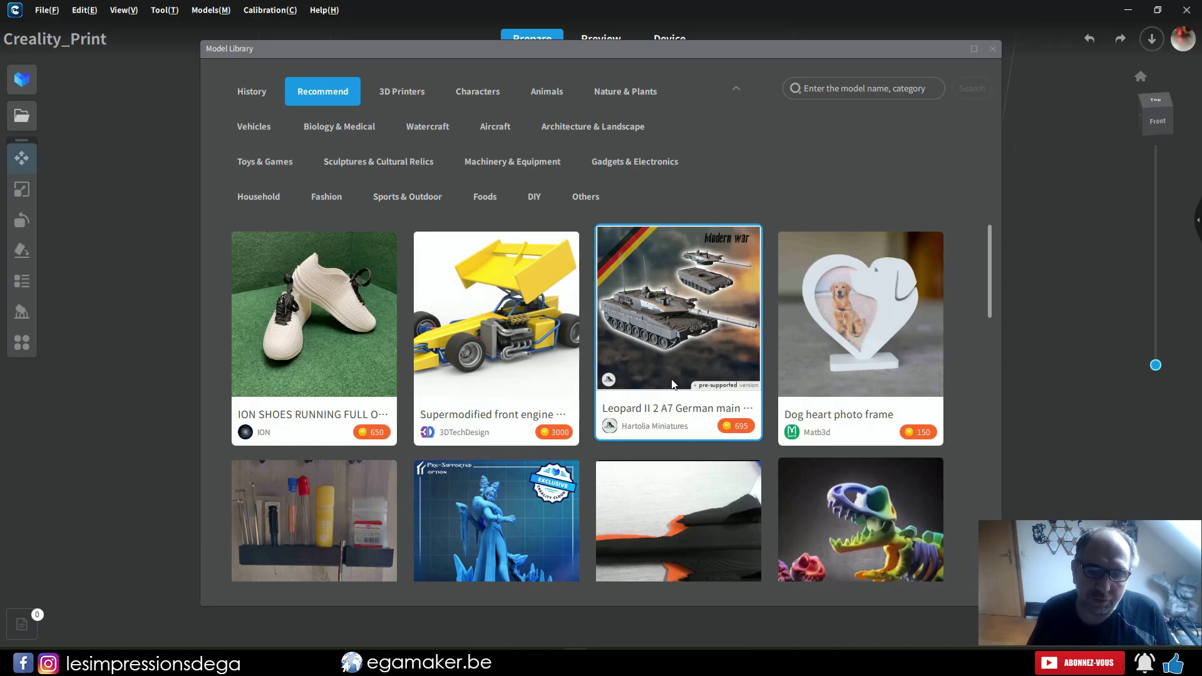
pyautogui.scroll(-10, 673, 383)
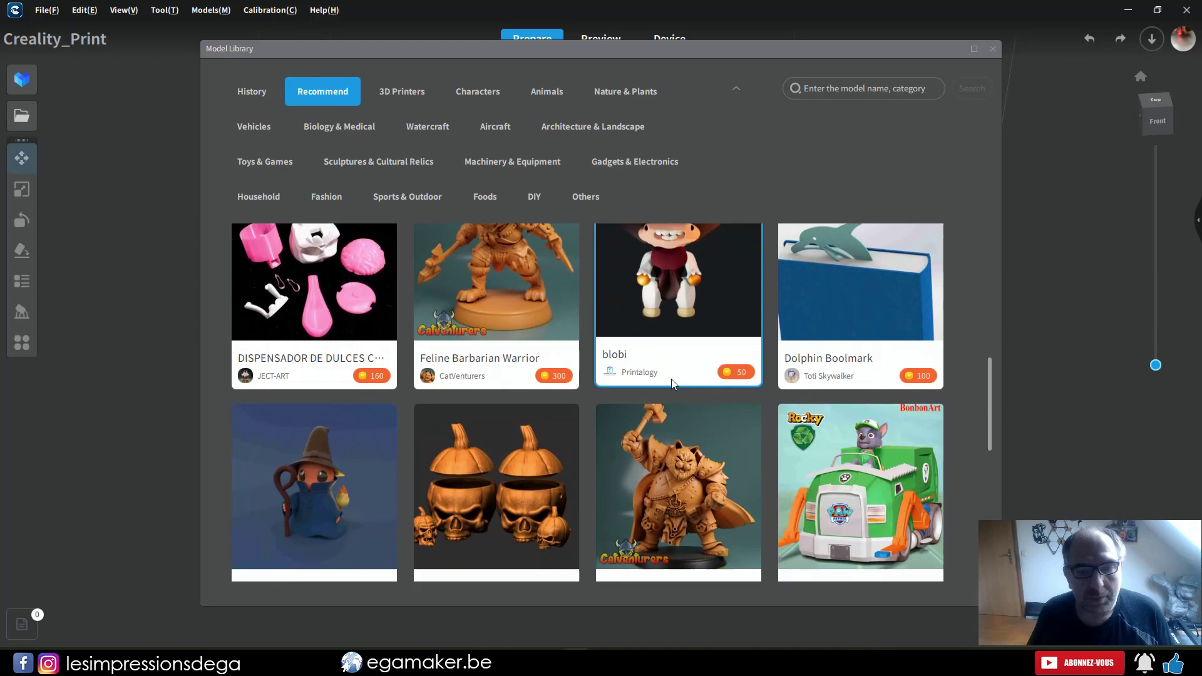
pyautogui.scroll(-3, 673, 384)
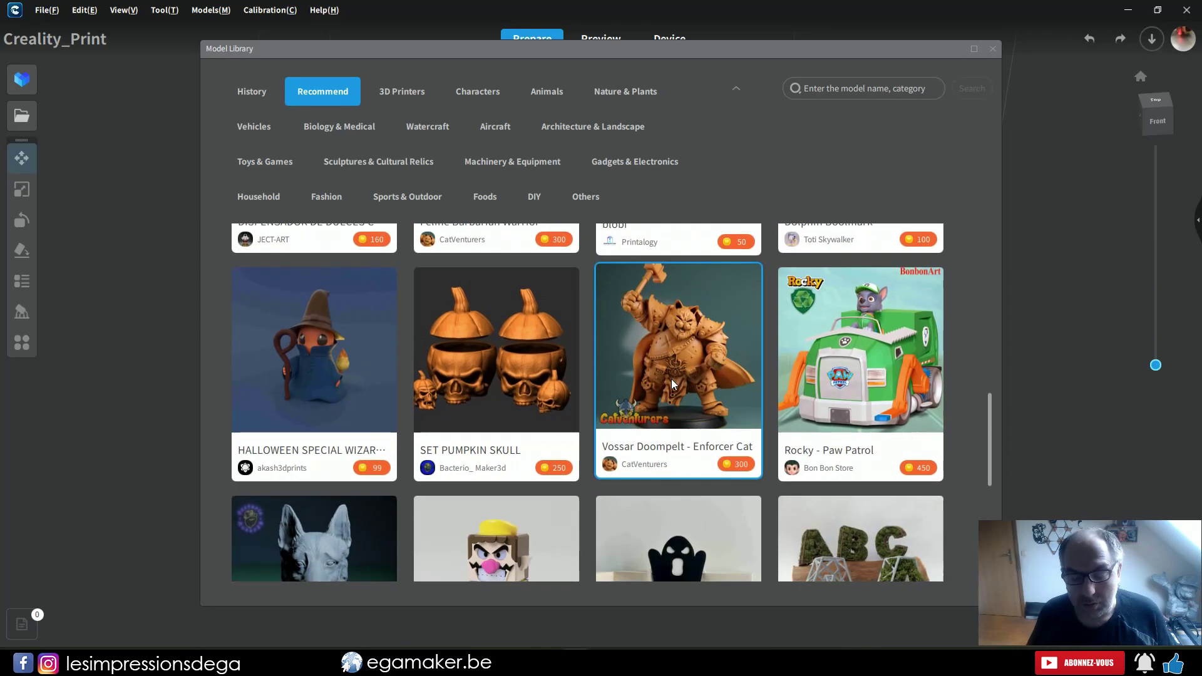
pyautogui.scroll(-3, 673, 384)
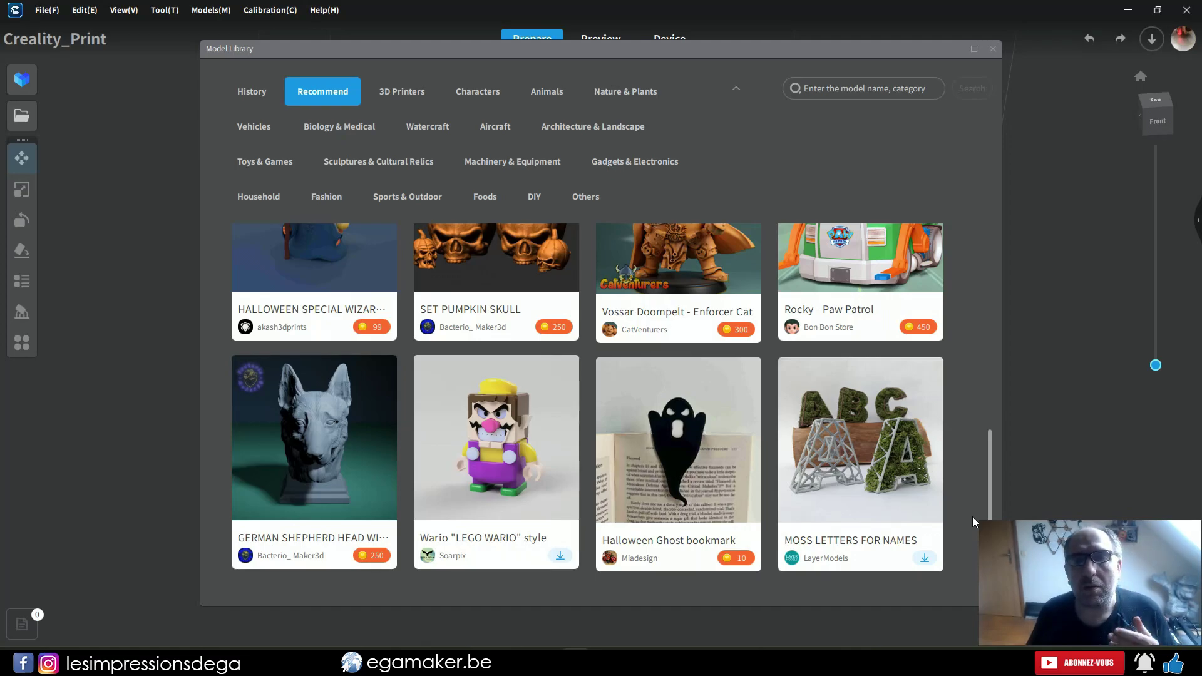
pyautogui.scroll(-5, 975, 521)
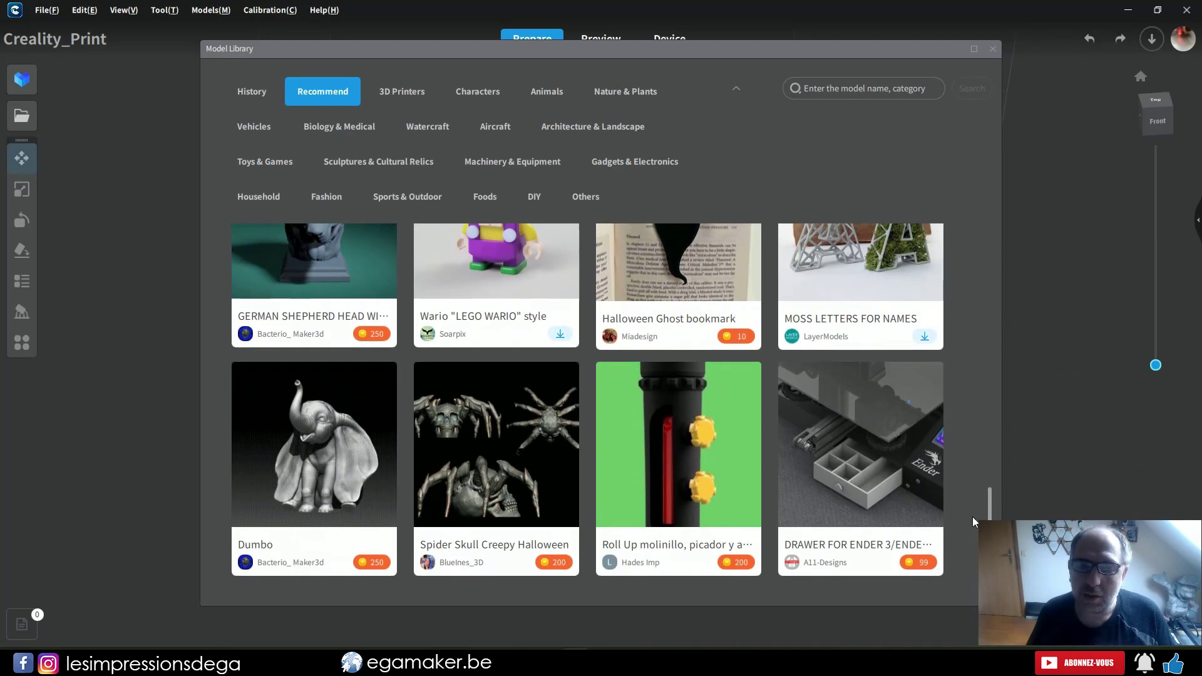
pyautogui.scroll(-10, 971, 514)
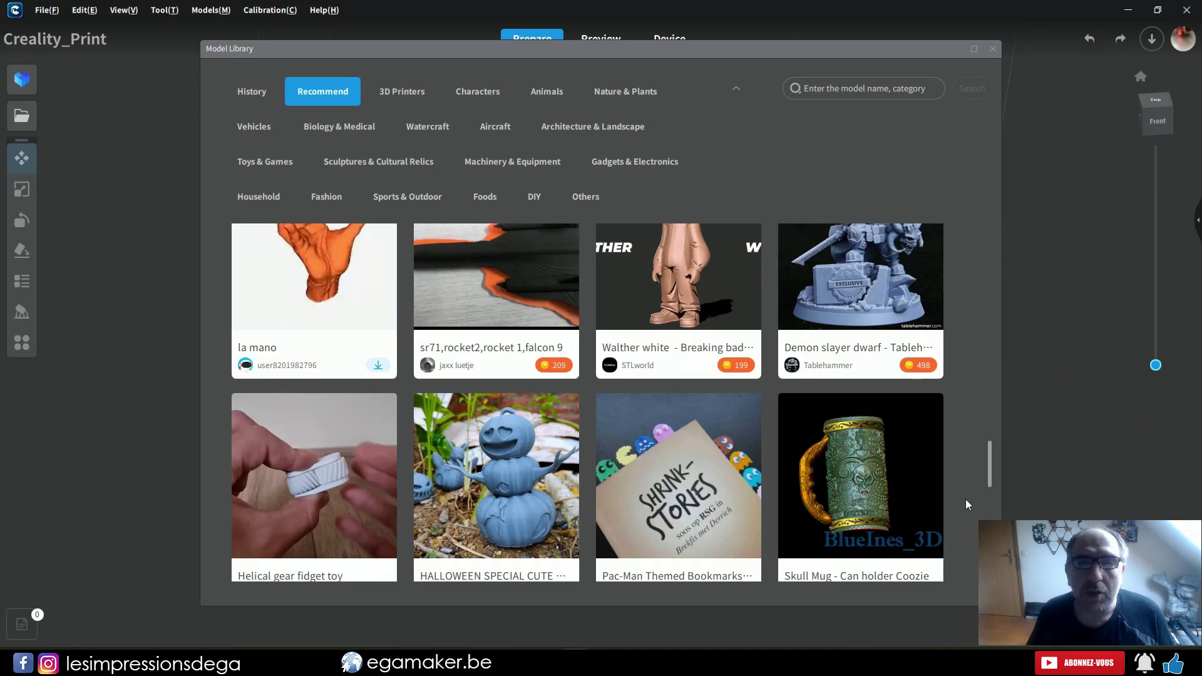
pyautogui.scroll(-7, 967, 504)
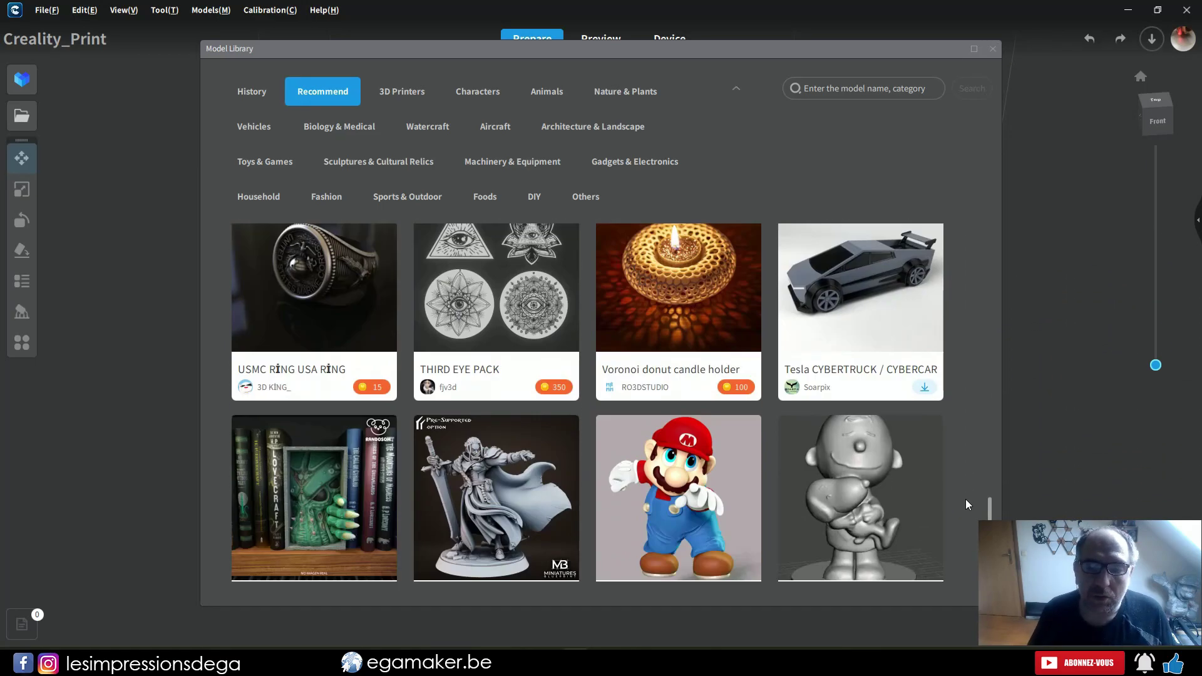
pyautogui.scroll(-5, 967, 505)
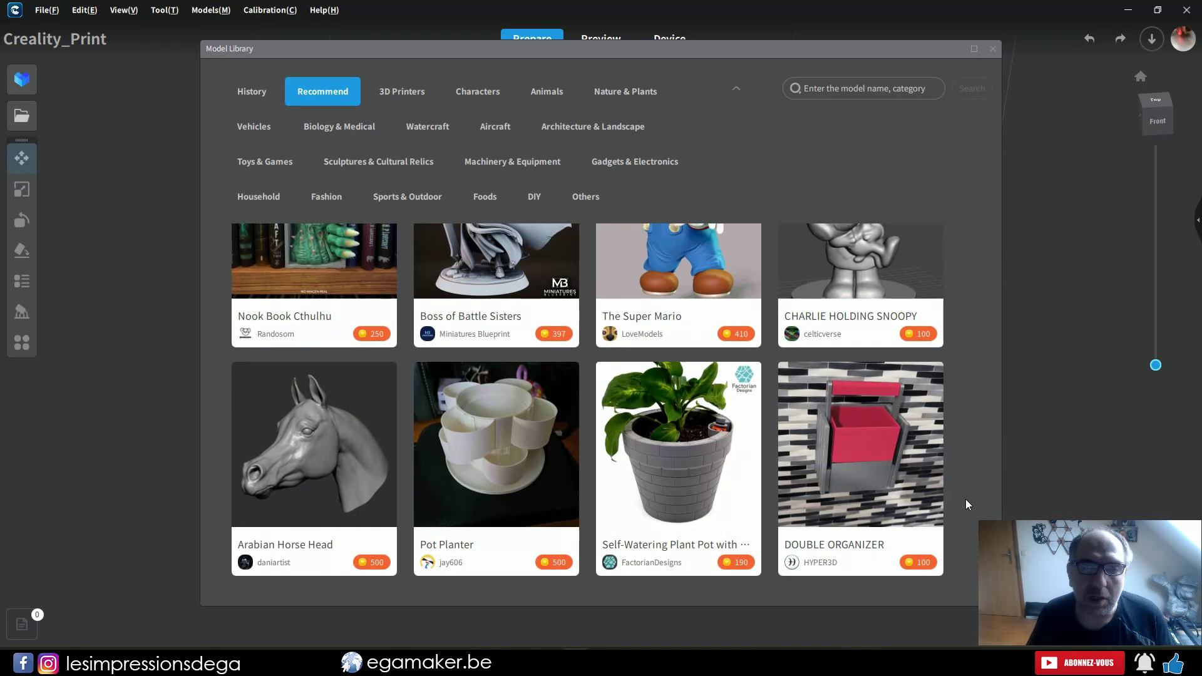
pyautogui.scroll(-5, 968, 505)
pyautogui.scroll(-5, 968, 505)
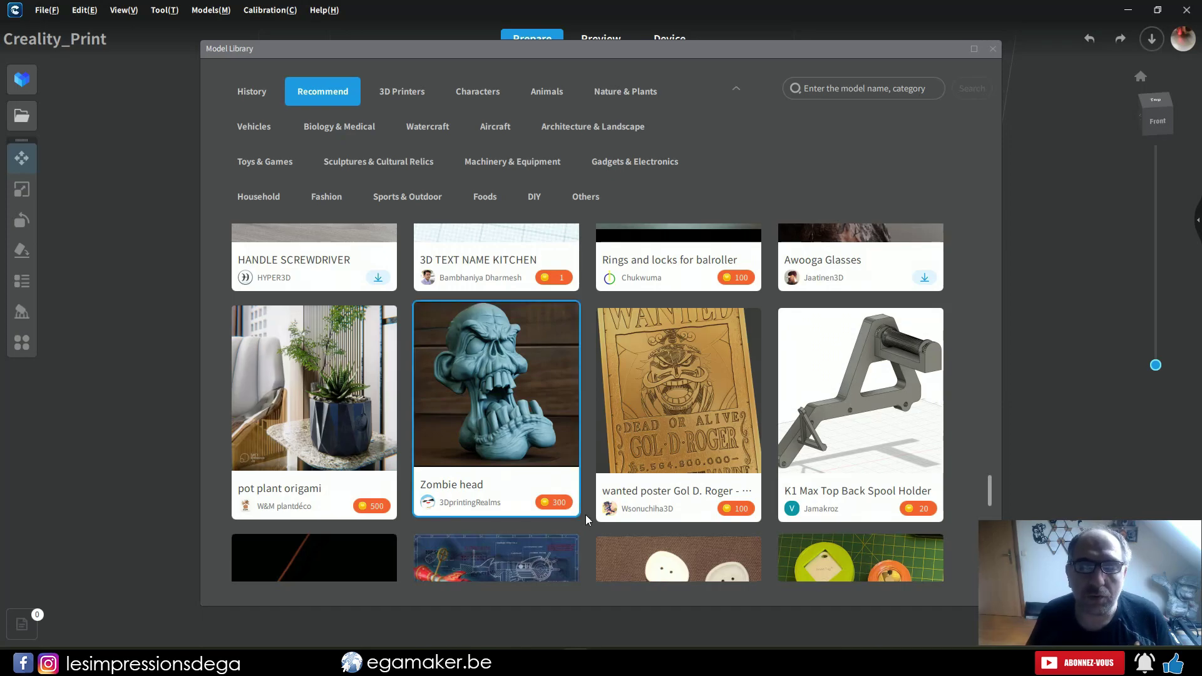
pyautogui.scroll(-5, 587, 519)
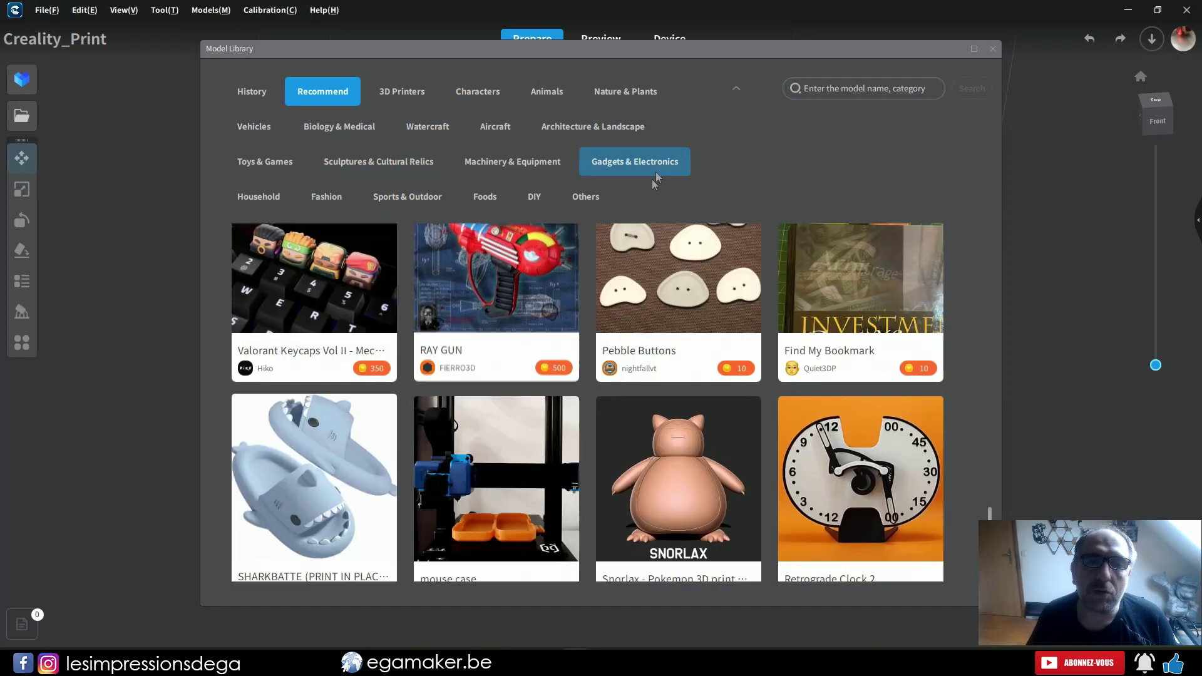
# Browse the 3D Printers category of the model library for printer parts and accessories, and close the library.
pyautogui.click(483, 100)
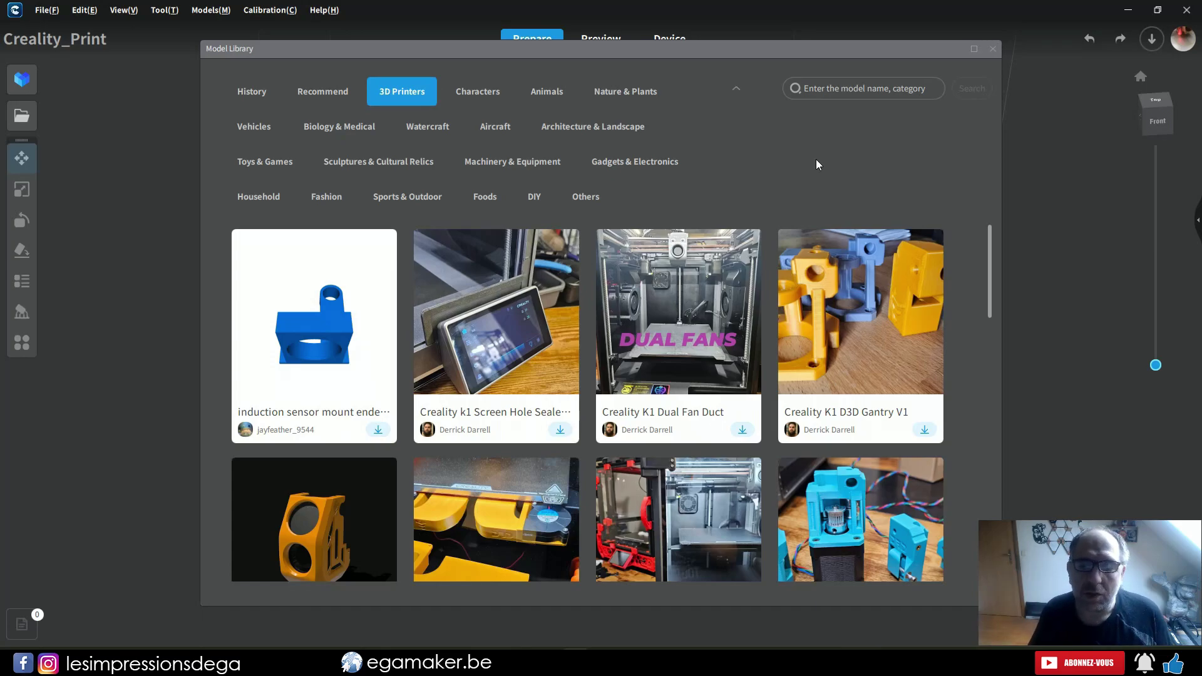
pyautogui.scroll(-3, 810, 426)
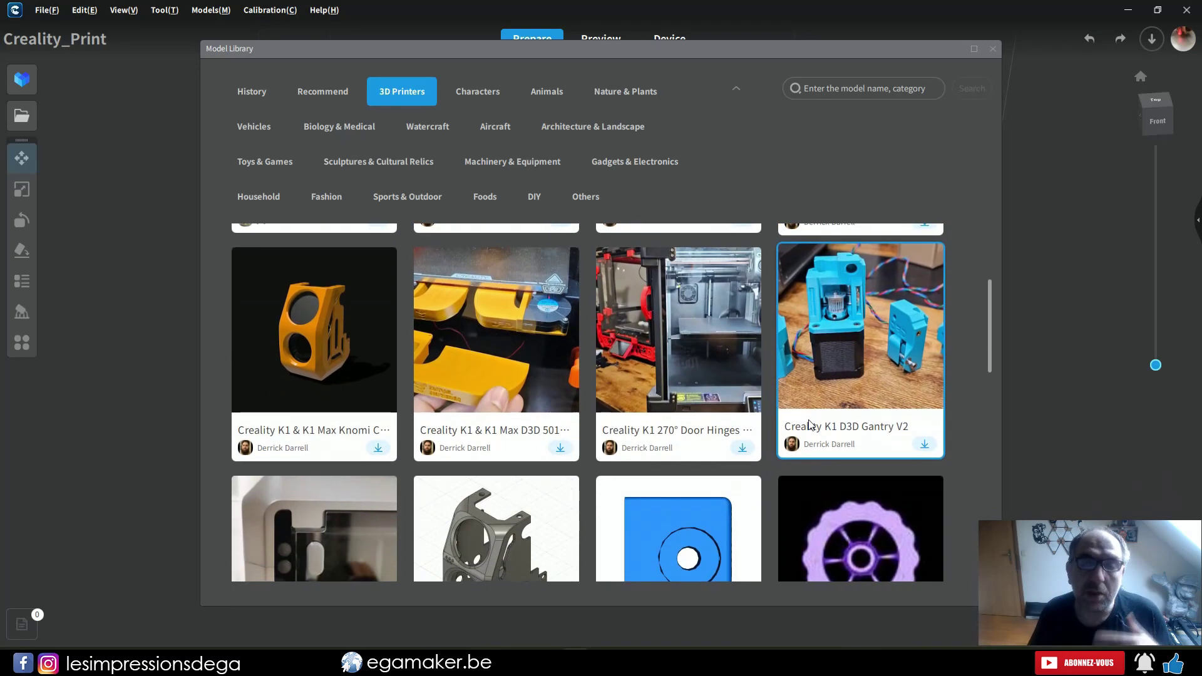
pyautogui.scroll(-2, 810, 426)
pyautogui.scroll(-4, 810, 426)
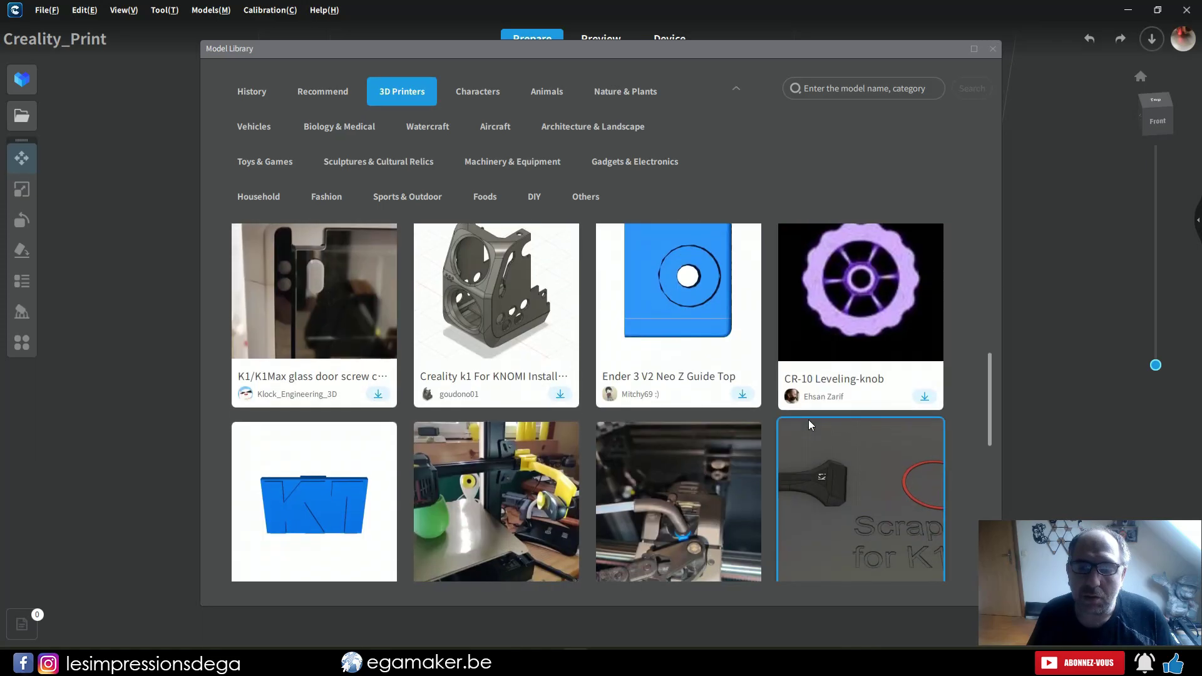
pyautogui.scroll(-2, 775, 518)
pyautogui.scroll(-4, 775, 517)
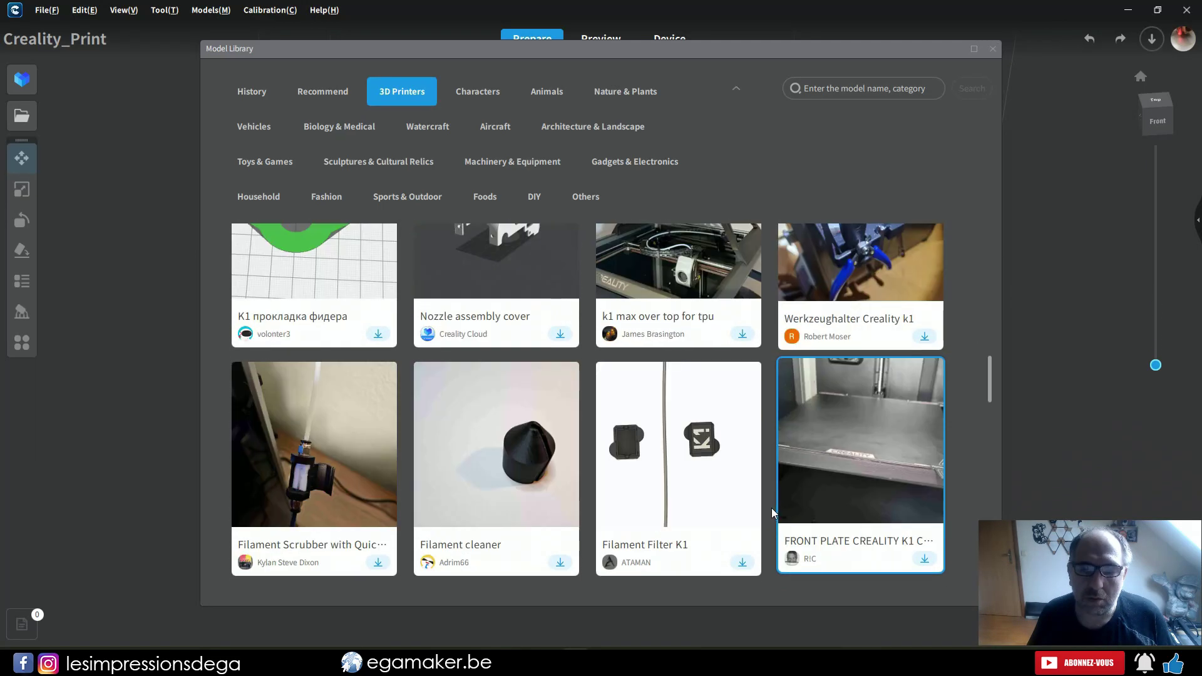
pyautogui.scroll(-2, 773, 495)
pyautogui.scroll(-10, 773, 495)
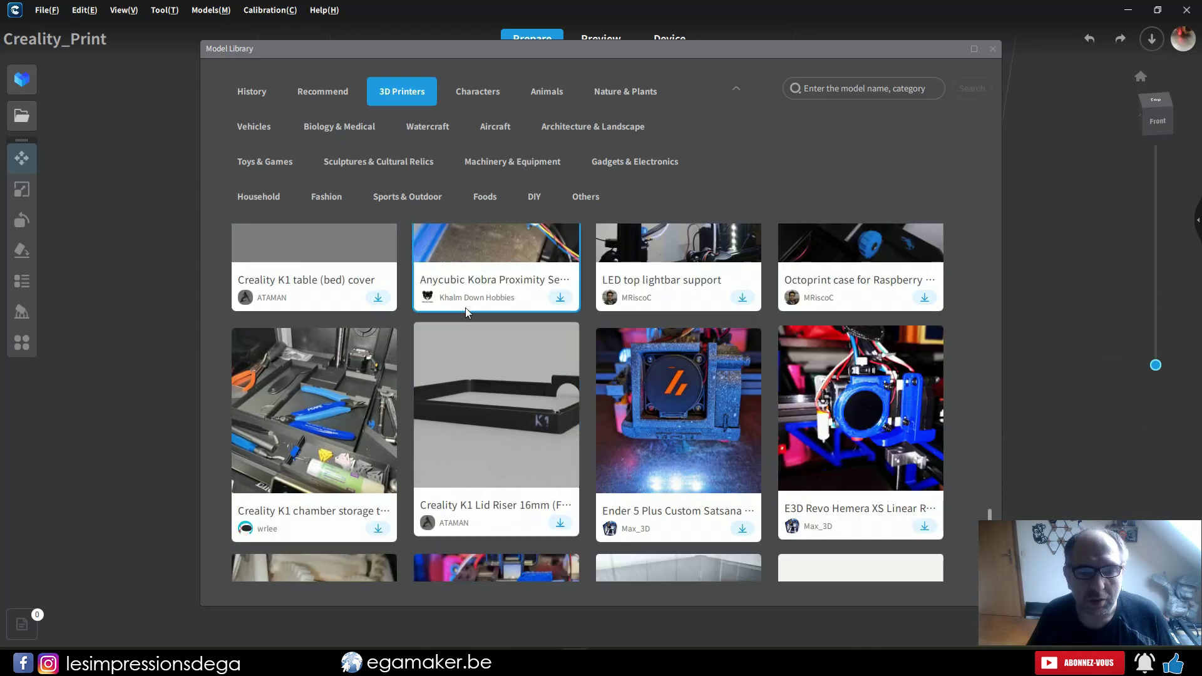
pyautogui.scroll(-3, 492, 413)
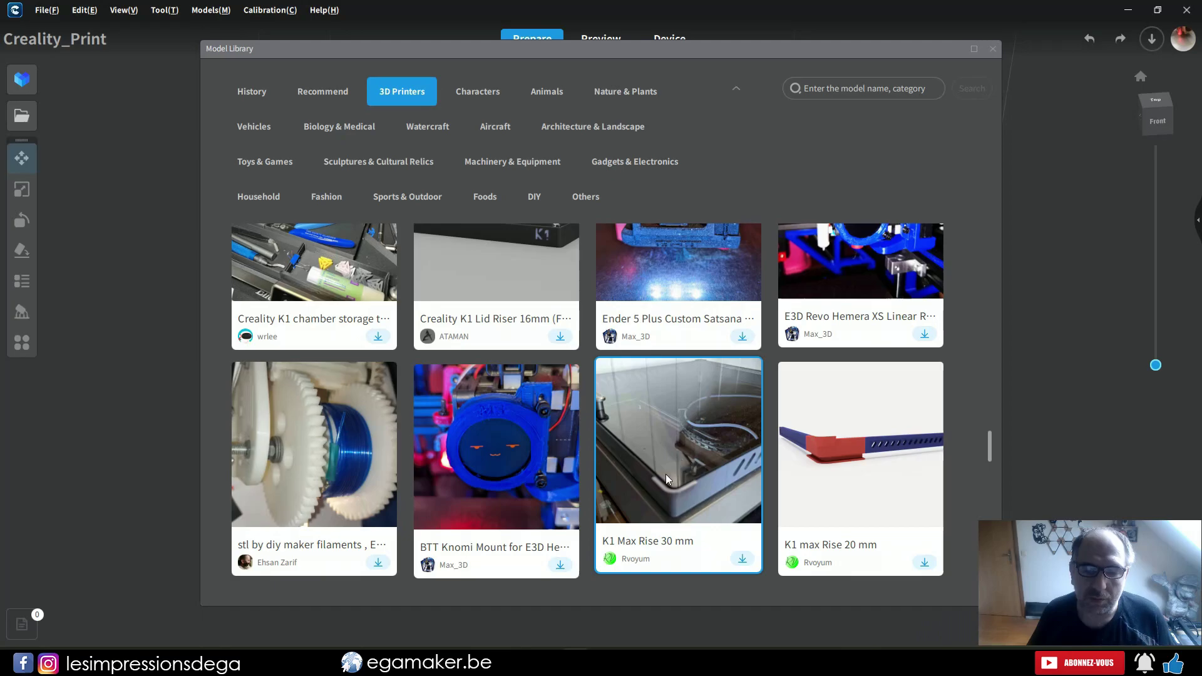
pyautogui.scroll(-3, 450, 434)
pyautogui.scroll(-5, 451, 438)
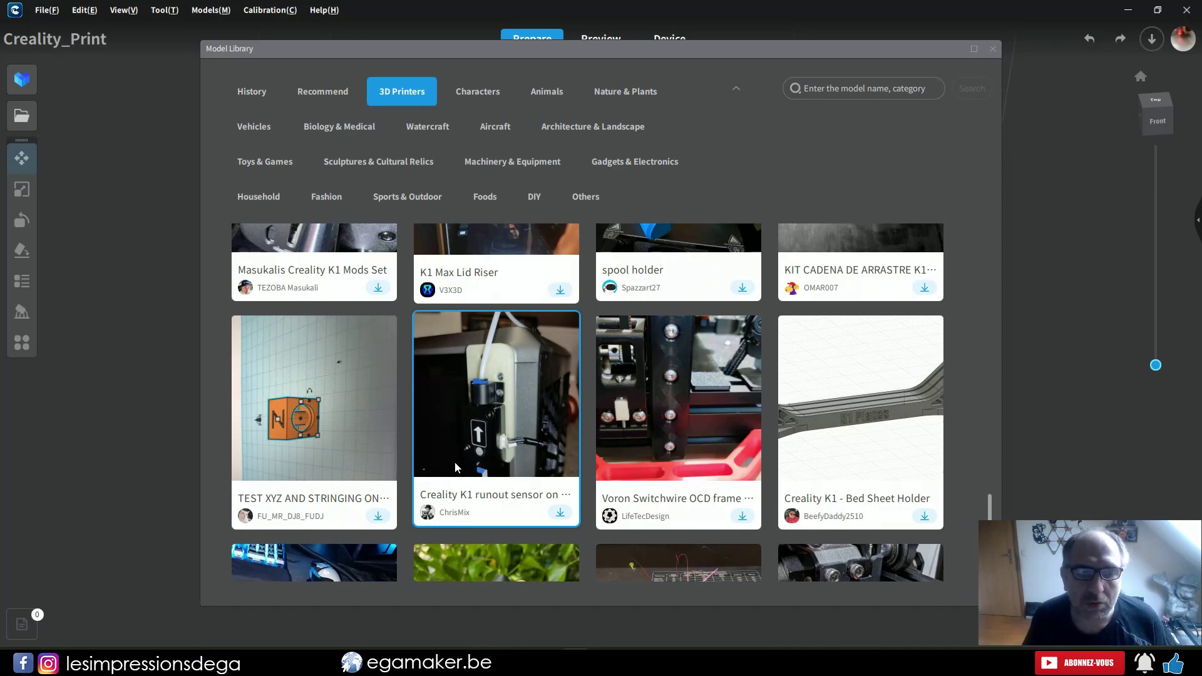
pyautogui.scroll(-3, 990, 407)
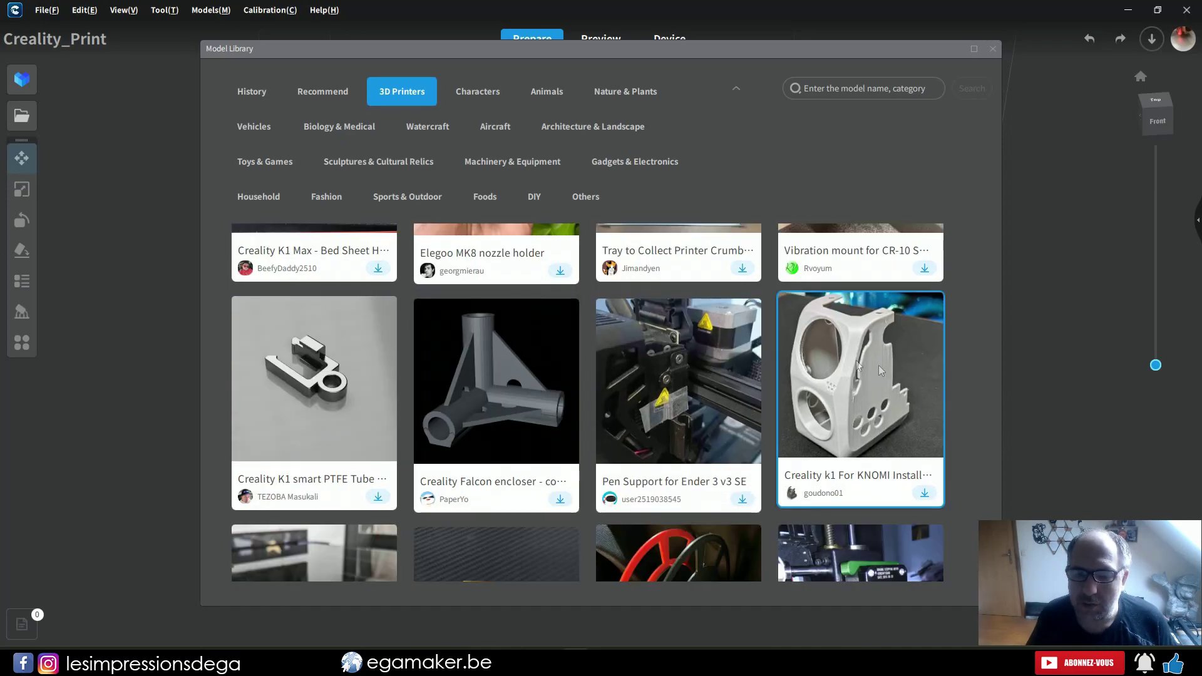
pyautogui.press('Escape')
# Import the small horned dragon model onto the empty build plate and deselect it.
pyautogui.moveTo(526, 373); pyautogui.dragTo(589, 348, button='right')
pyautogui.moveTo(589, 347); pyautogui.dragTo(595, 426, button='middle')
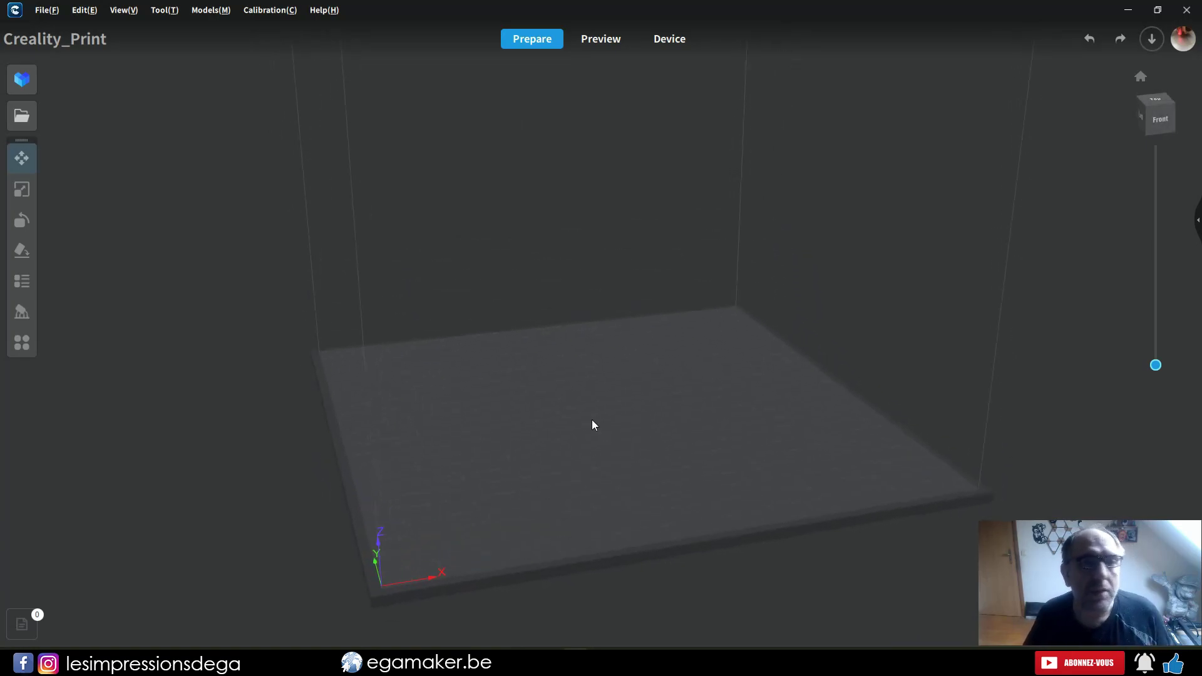
pyautogui.click(22, 115)
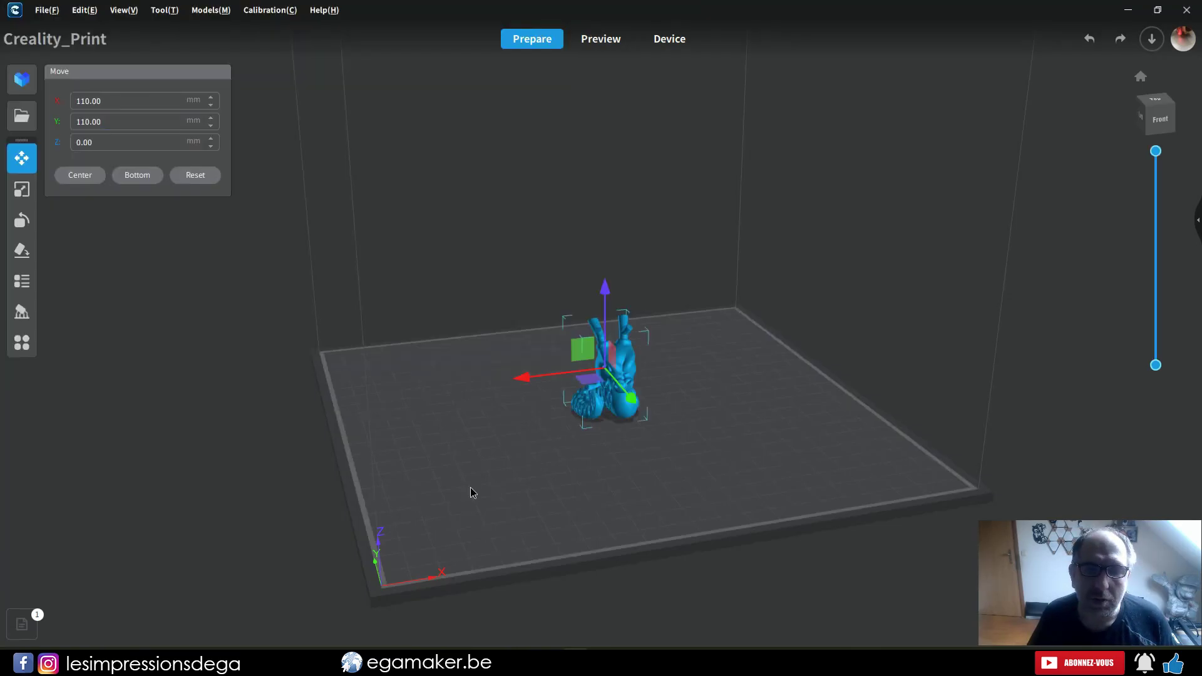
pyautogui.click(474, 493)
pyautogui.moveTo(495, 496); pyautogui.dragTo(601, 470, button='right')
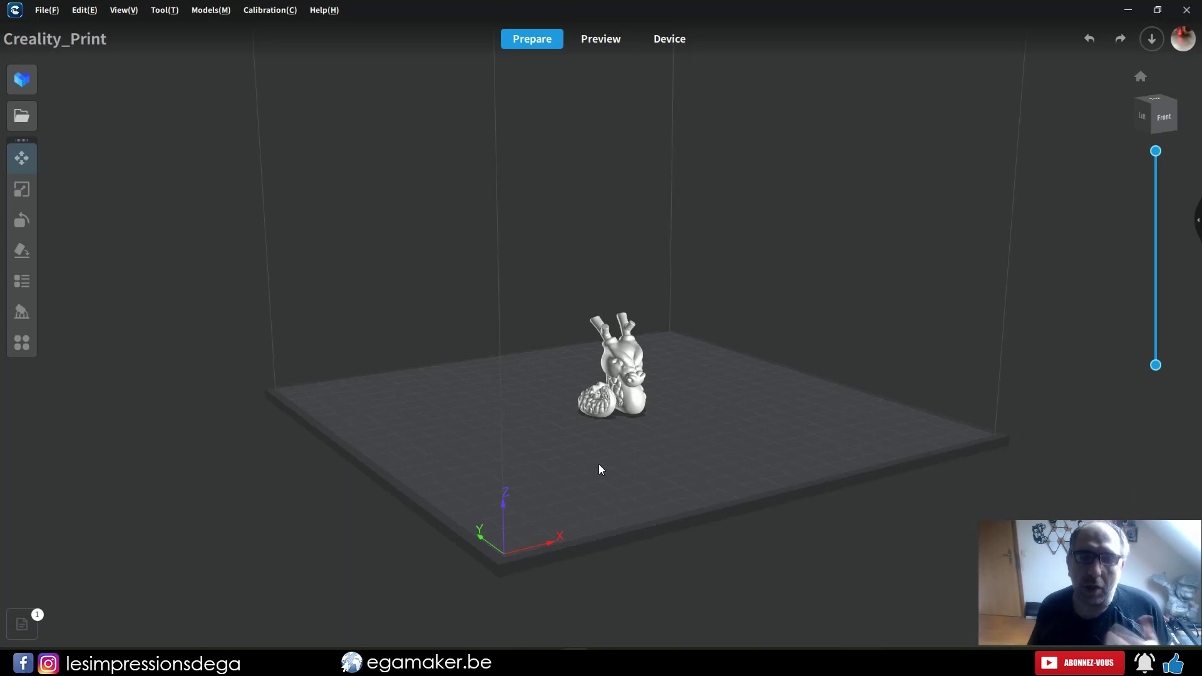
# Choose Generic-PLA_1.75 as the extruder material for the K1_0.4 nozzle printer.
pyautogui.click(632, 396)
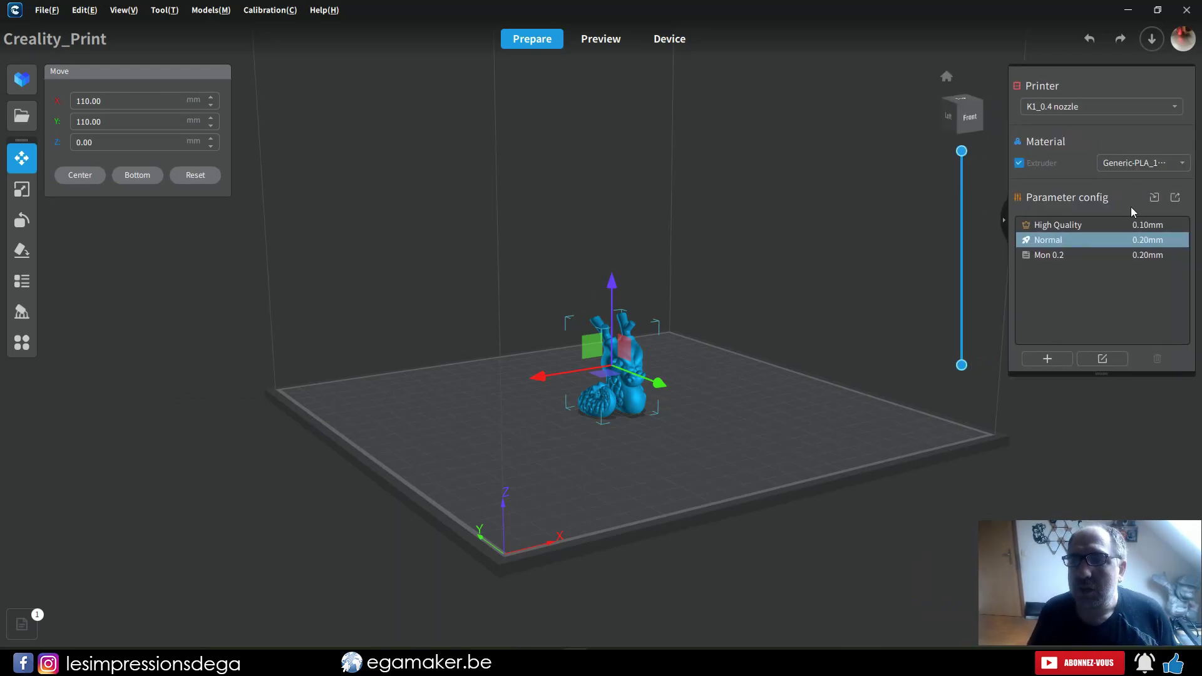
pyautogui.moveTo(1043, 235)
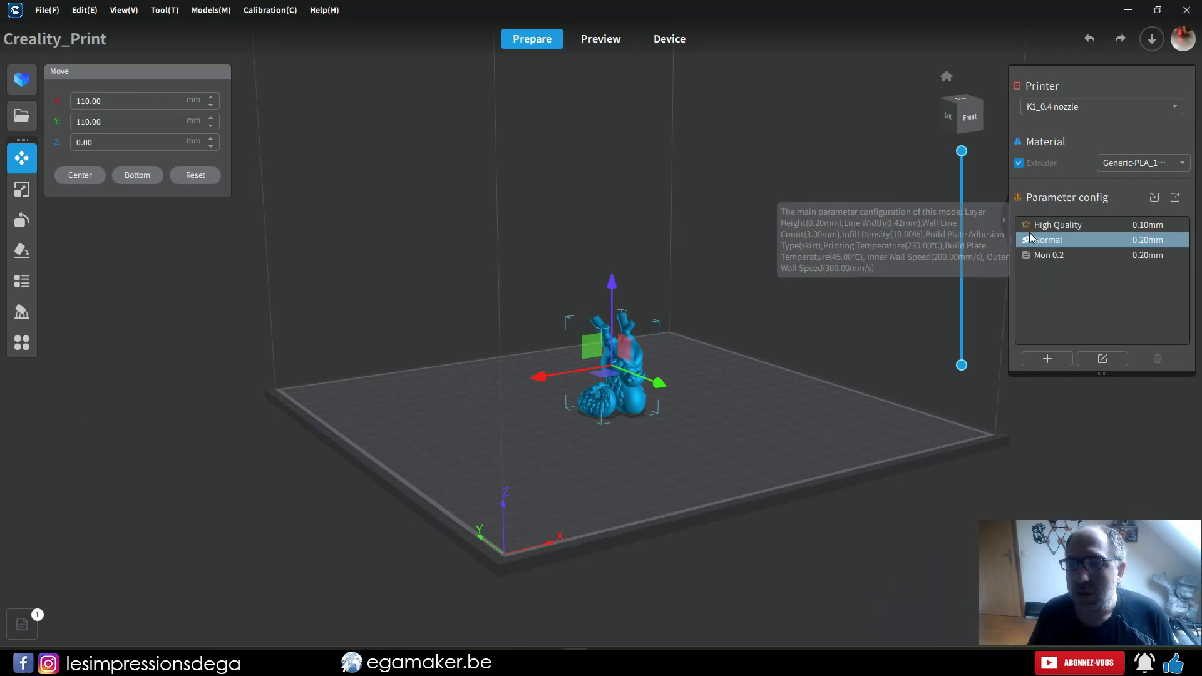
pyautogui.click(1131, 168)
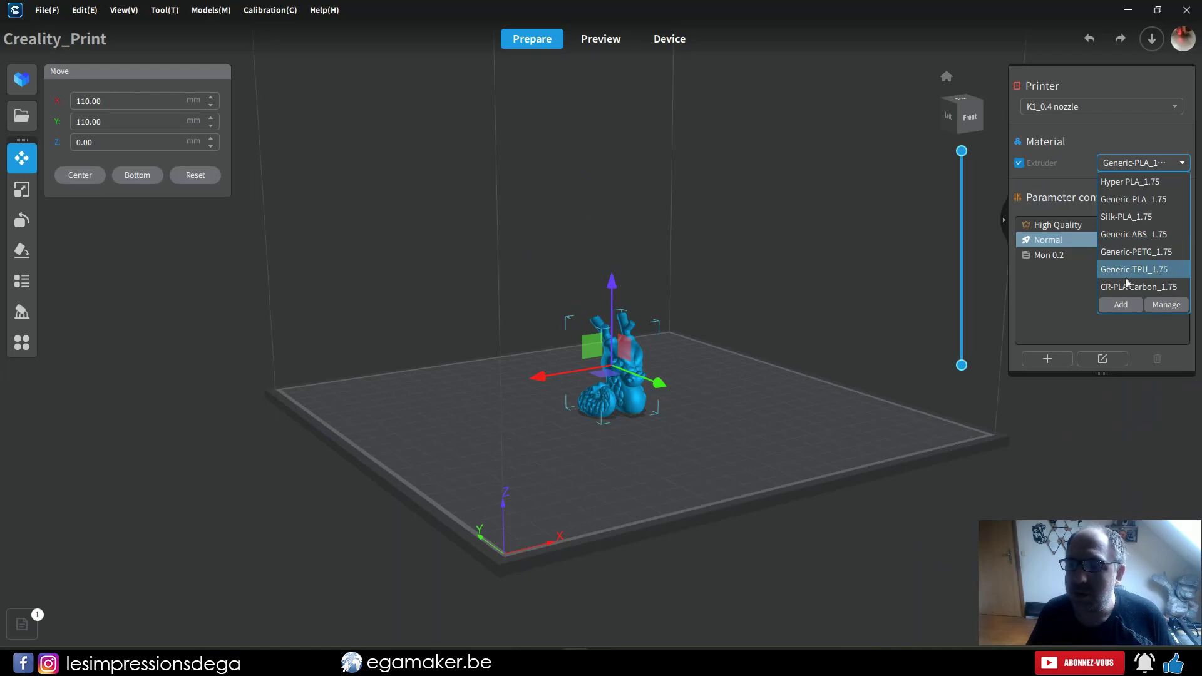
pyautogui.click(1126, 199)
pyautogui.click(641, 417)
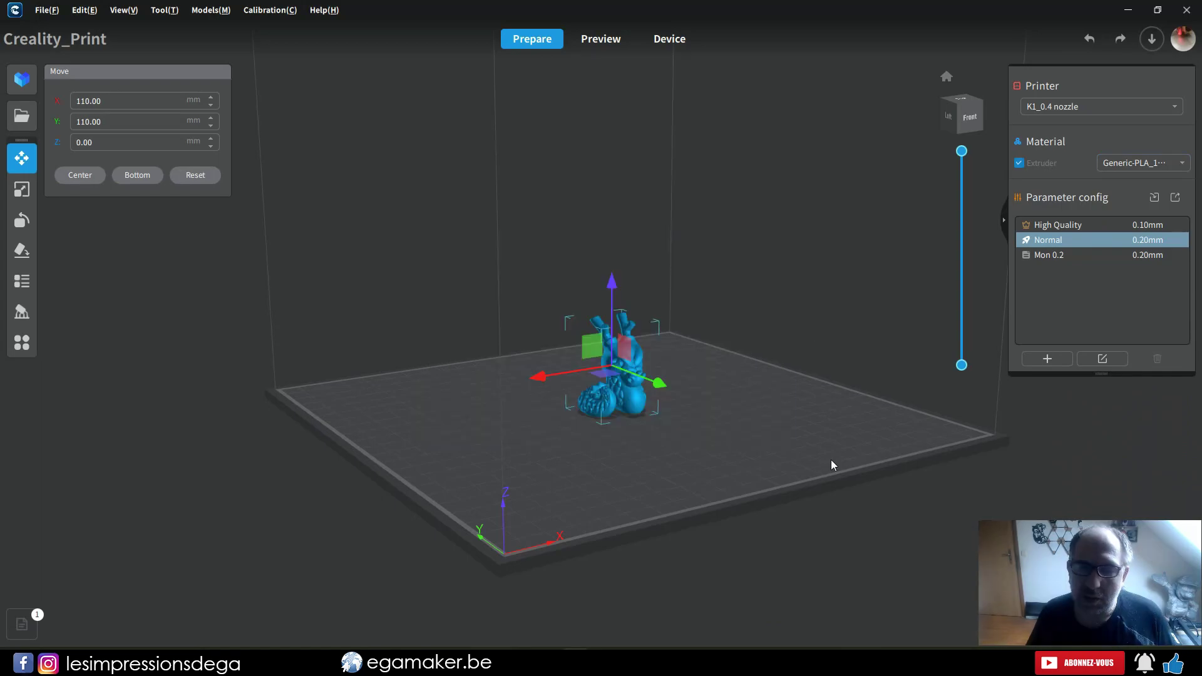
# Slice the dragon model with the Normal 0.20mm profile and inspect its supports and printing time in the G-code preview.
pyautogui.click(748, 375)
pyautogui.moveTo(749, 376); pyautogui.dragTo(783, 463)
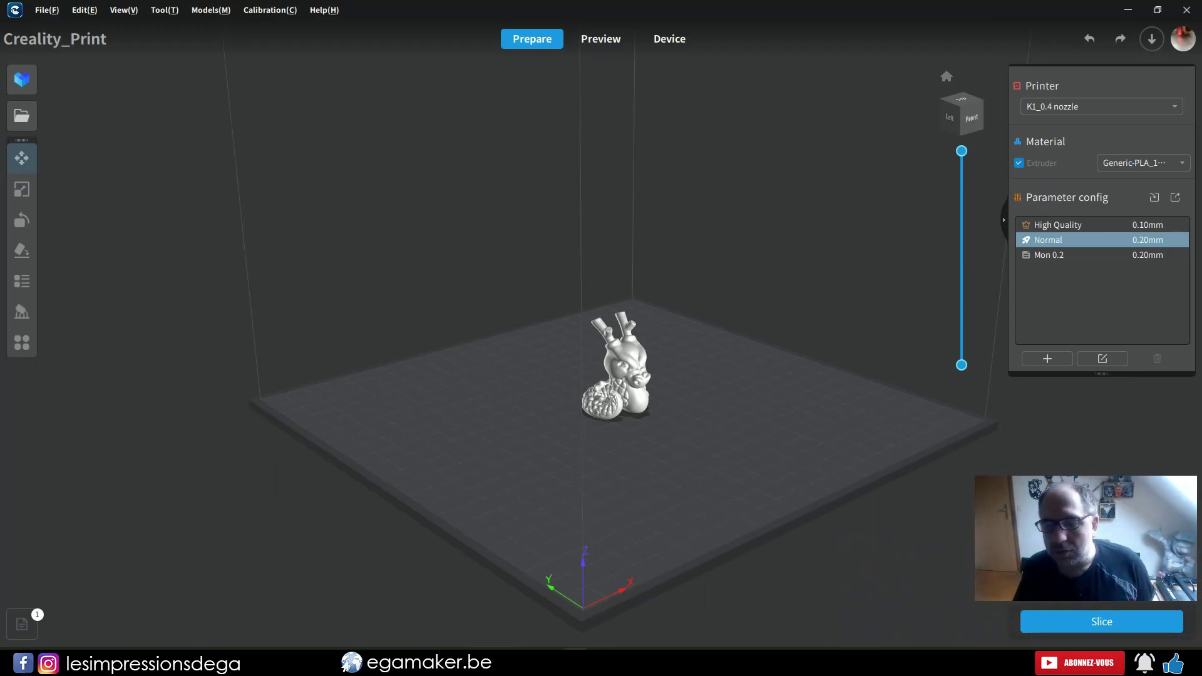
pyautogui.click(1102, 622)
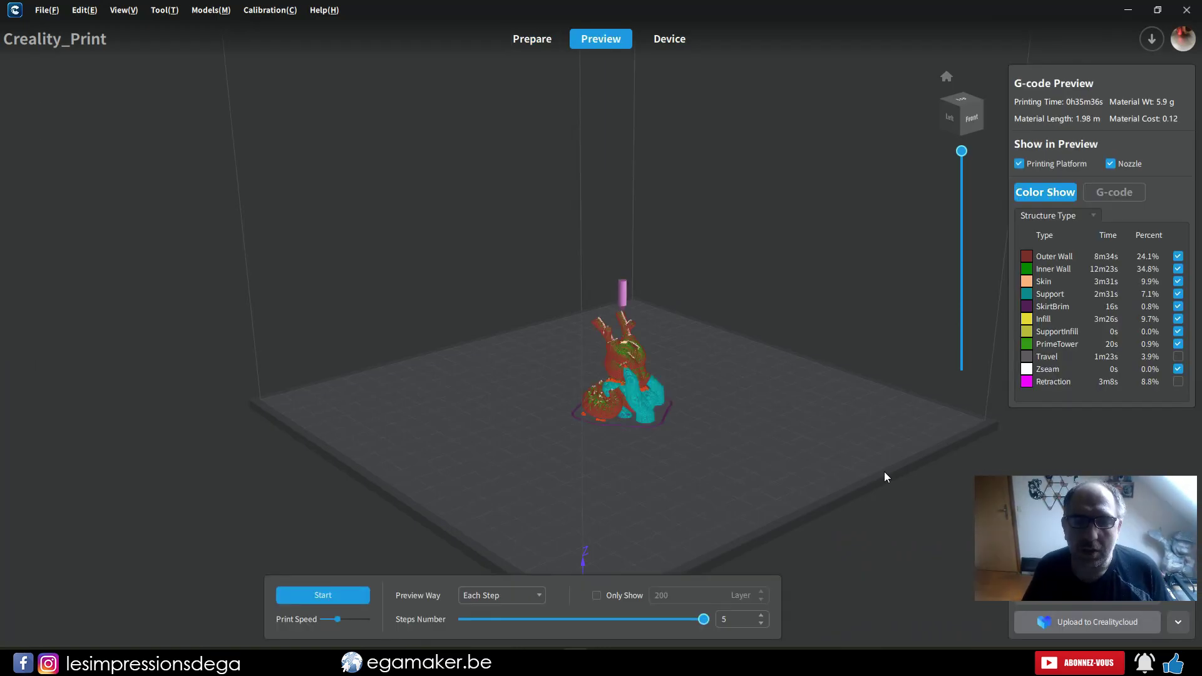
pyautogui.moveTo(761, 462); pyautogui.dragTo(684, 461, button='right')
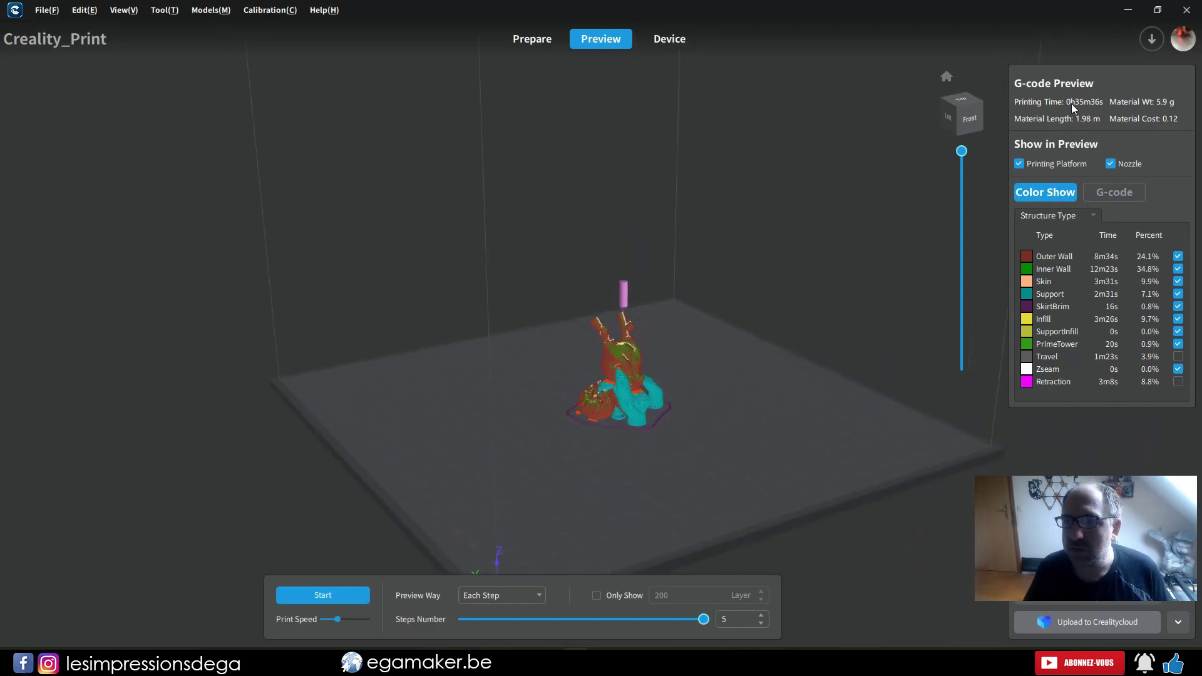
pyautogui.scroll(8, 564, 425)
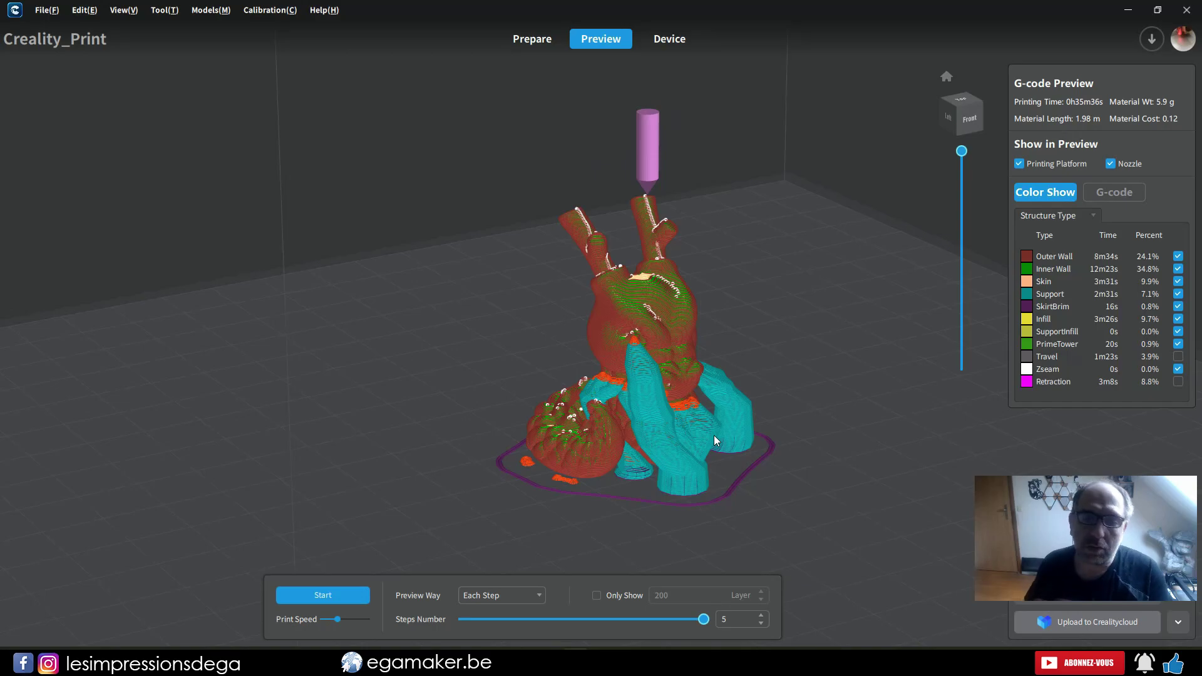
# Open the Normal profile for editing from the preparation view, turn on its Advanced parameters and review the Quality settings.
pyautogui.click(533, 39)
pyautogui.click(656, 421)
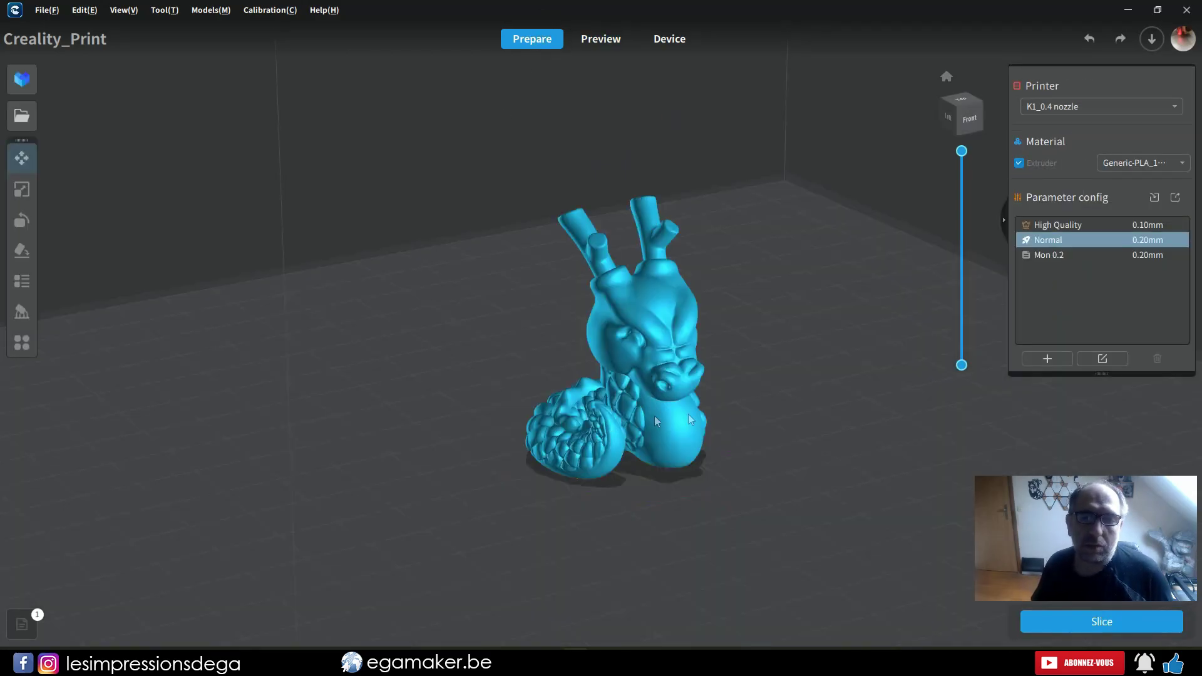
pyautogui.doubleClick(1086, 246)
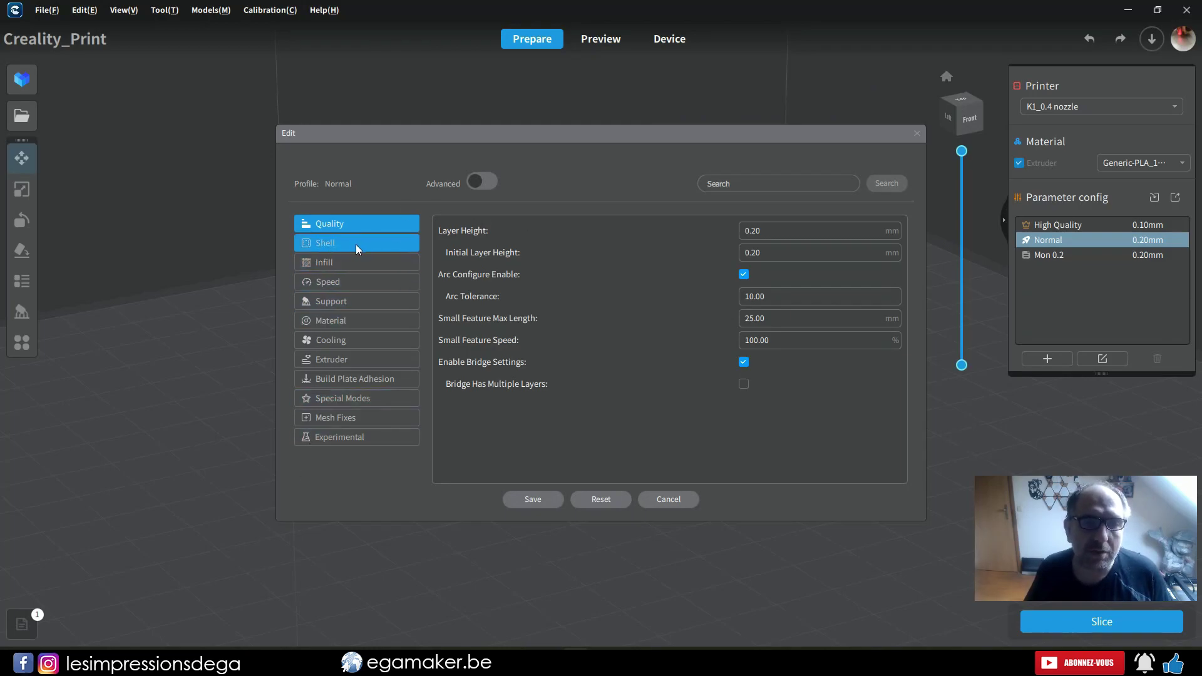
pyautogui.click(360, 301)
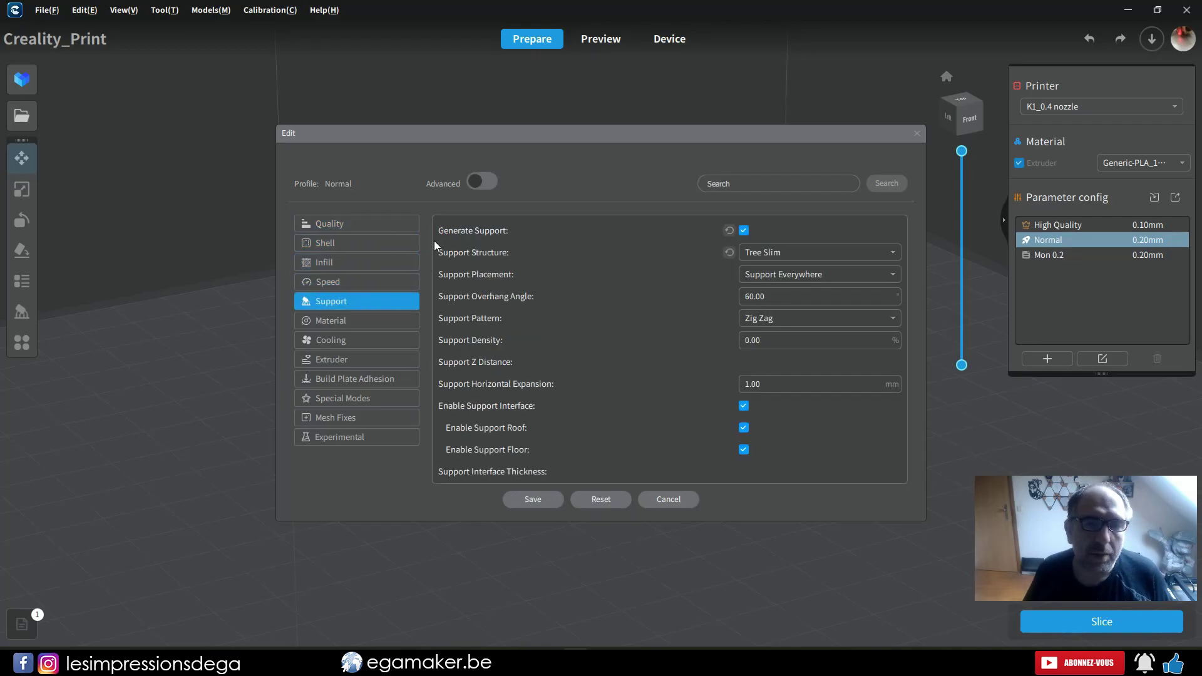
pyautogui.click(308, 225)
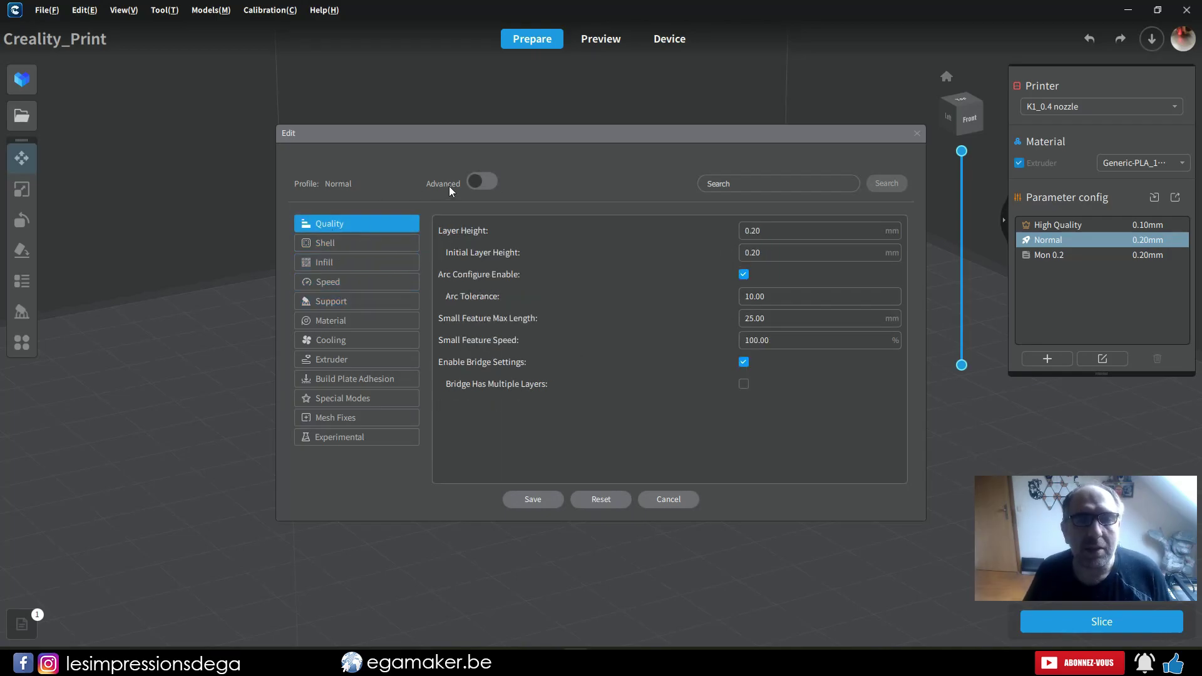
pyautogui.click(482, 182)
pyautogui.scroll(-4, 557, 285)
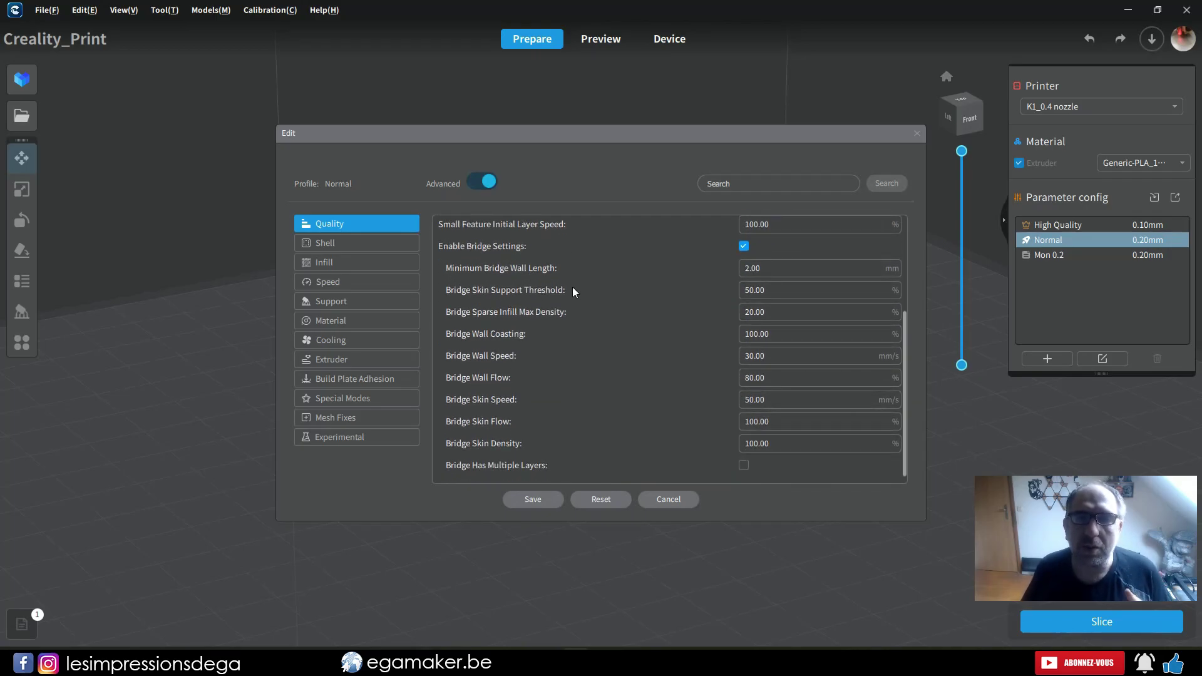
pyautogui.scroll(4, 586, 325)
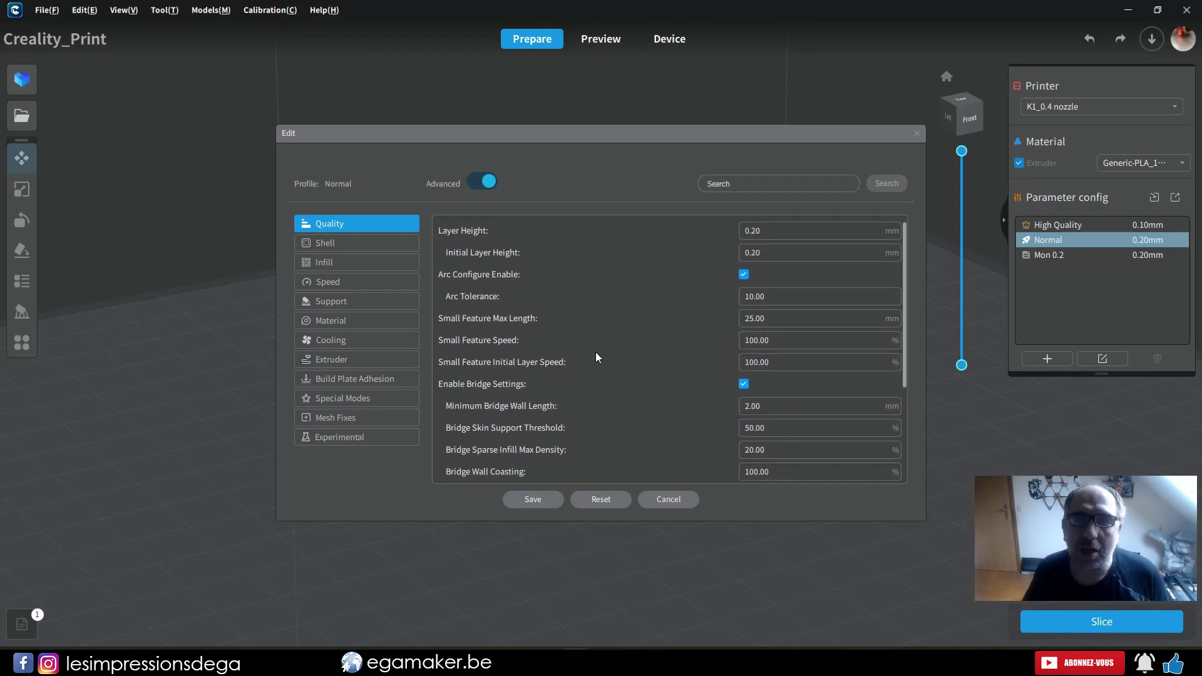
# Review the profile's support structure options and its Material, Cooling, Extruder, Build Plate Adhesion and Mesh Fixes settings.
pyautogui.click(310, 303)
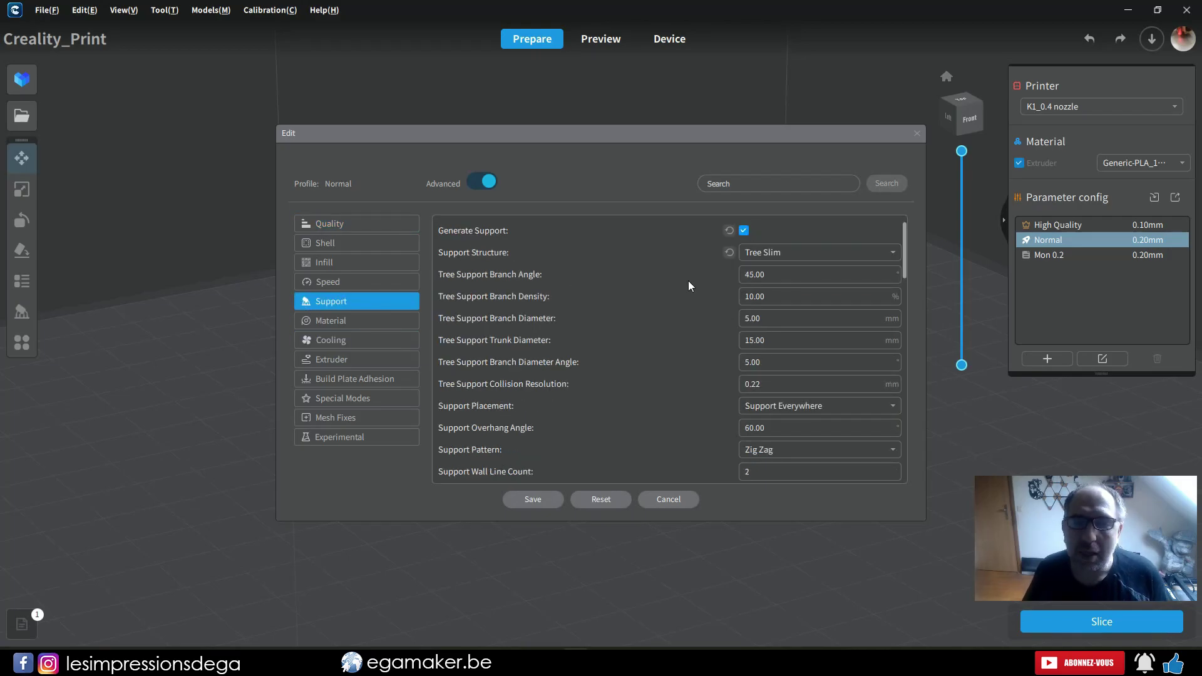
pyautogui.click(805, 258)
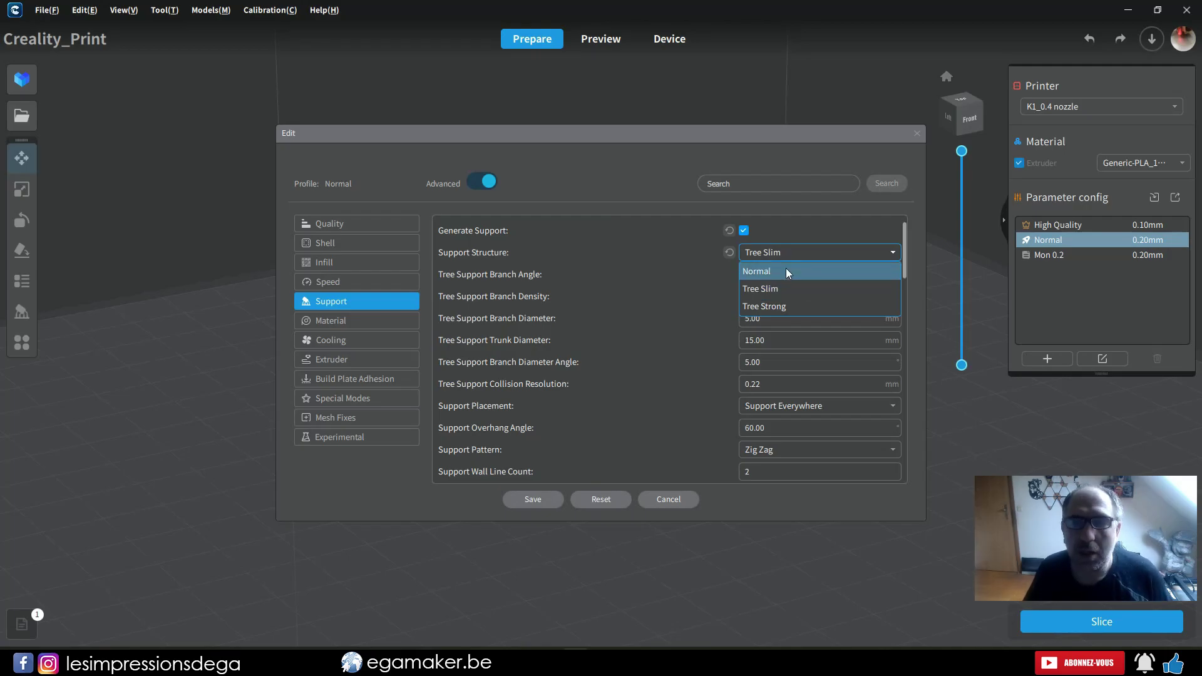
pyautogui.click(667, 320)
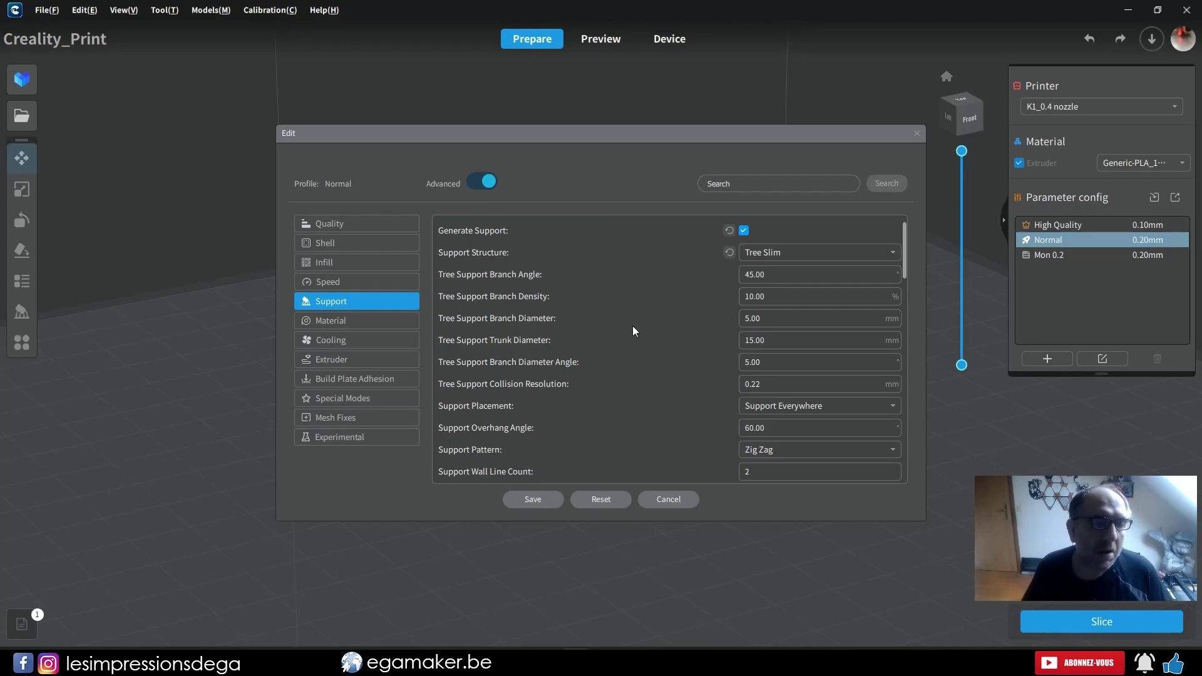
pyautogui.click(350, 322)
pyautogui.click(353, 342)
pyautogui.click(354, 359)
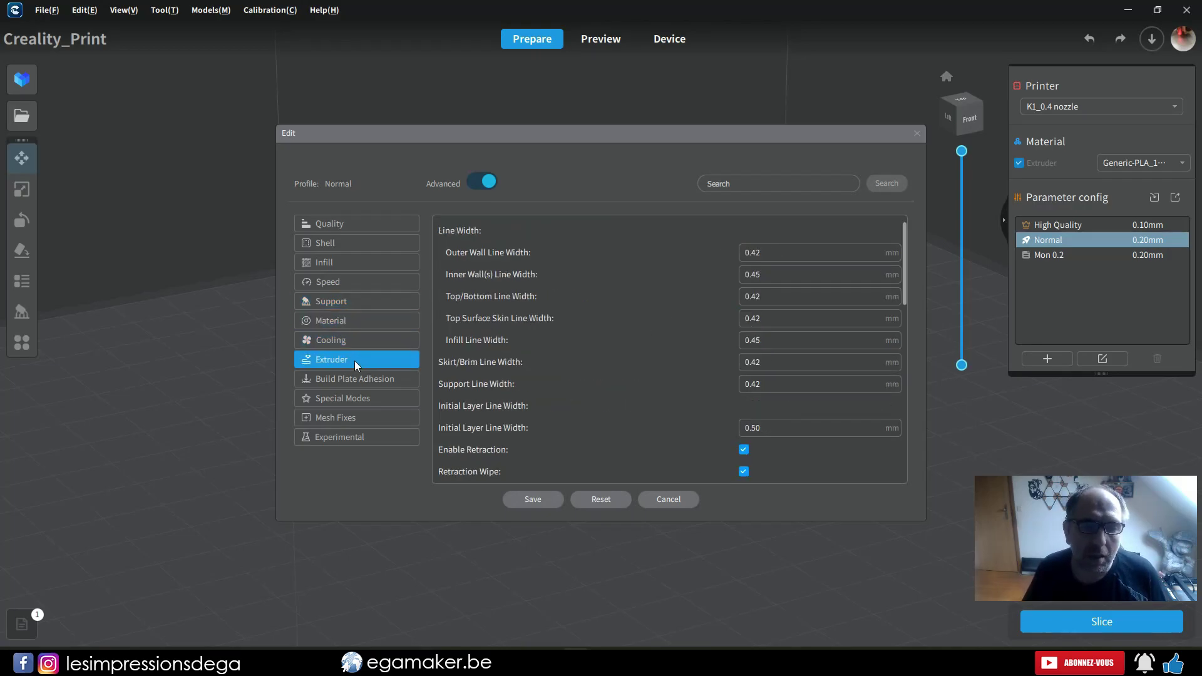
pyautogui.click(362, 379)
pyautogui.click(363, 418)
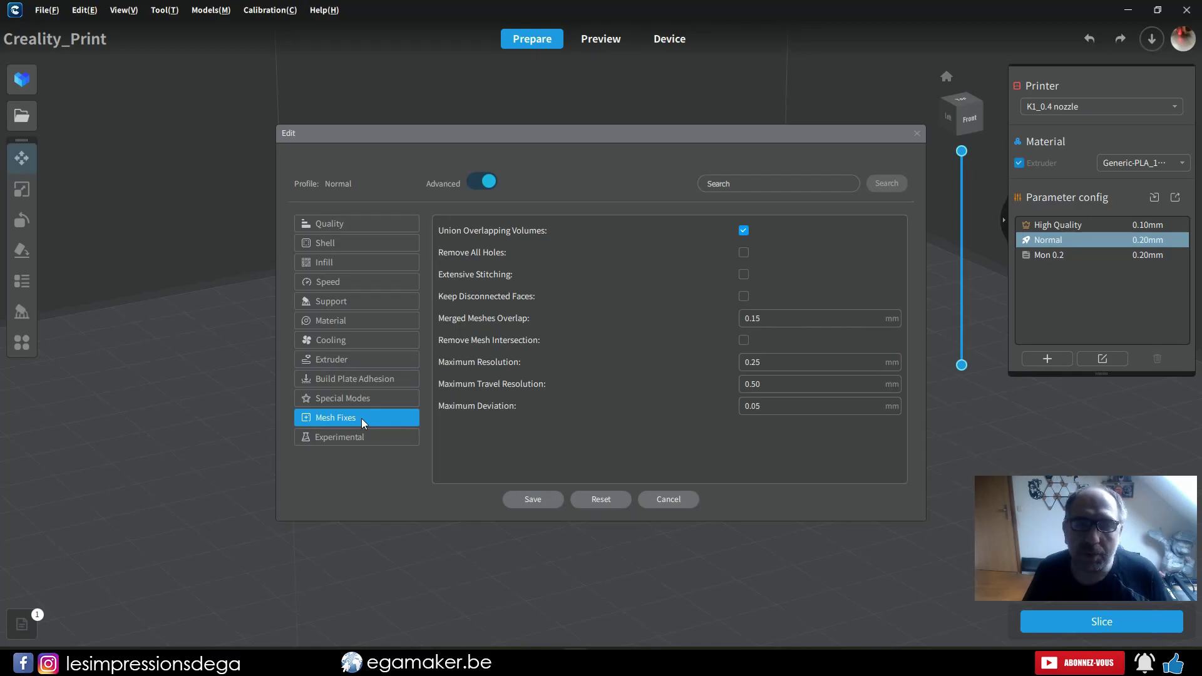
# Turn off support generation in the Normal profile and enter 0 in its Infill settings.
pyautogui.click(348, 303)
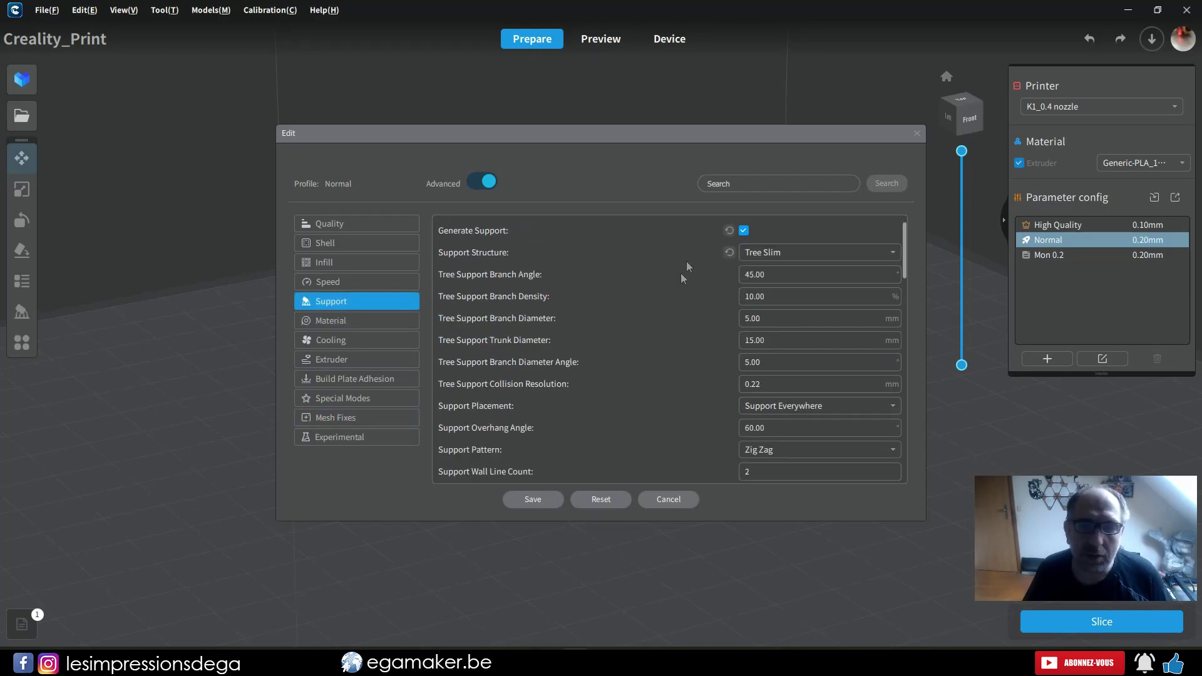
pyautogui.click(745, 230)
pyautogui.click(344, 223)
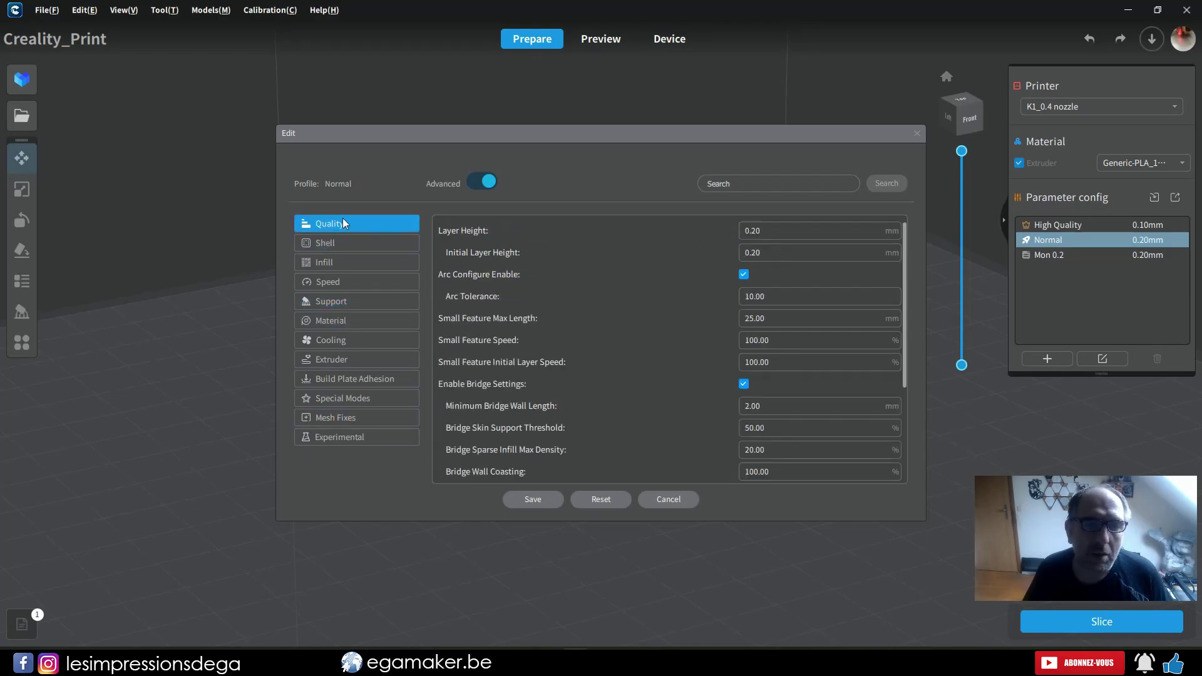
pyautogui.click(374, 245)
pyautogui.click(376, 262)
pyautogui.click(761, 252)
pyautogui.write('0')
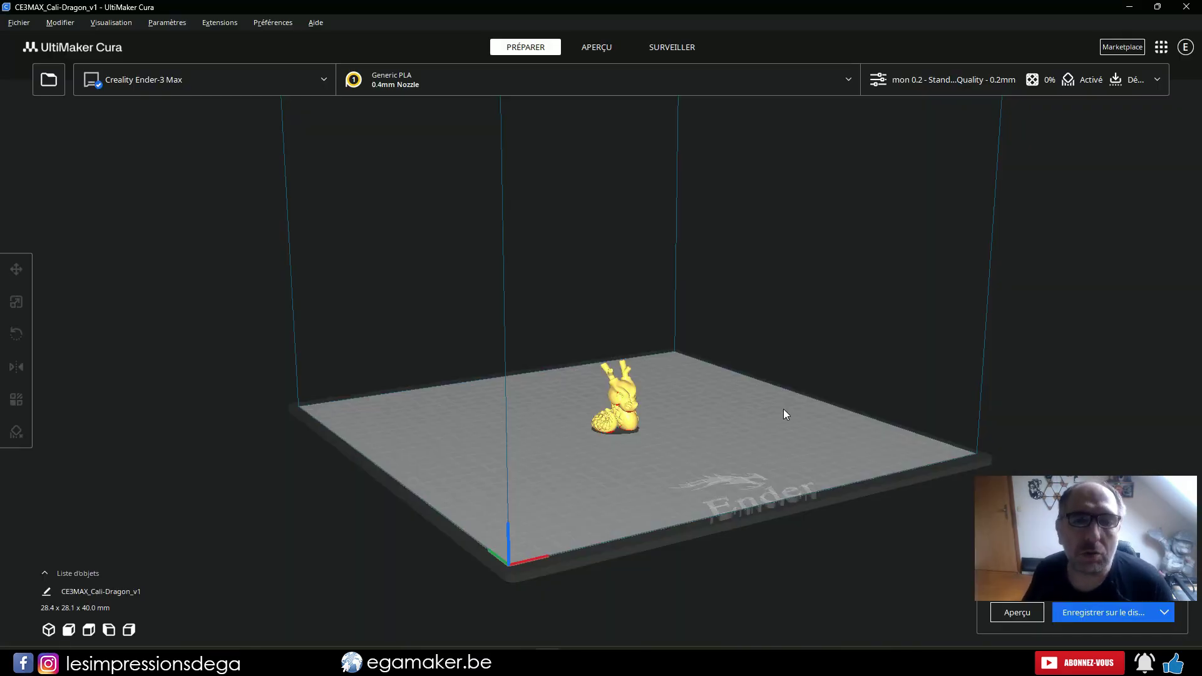
# Switch to UltiMaker Cura and examine the dragon on the Creality Ender-3 Max build plate for comparison.
pyautogui.scroll(5, 783, 410)
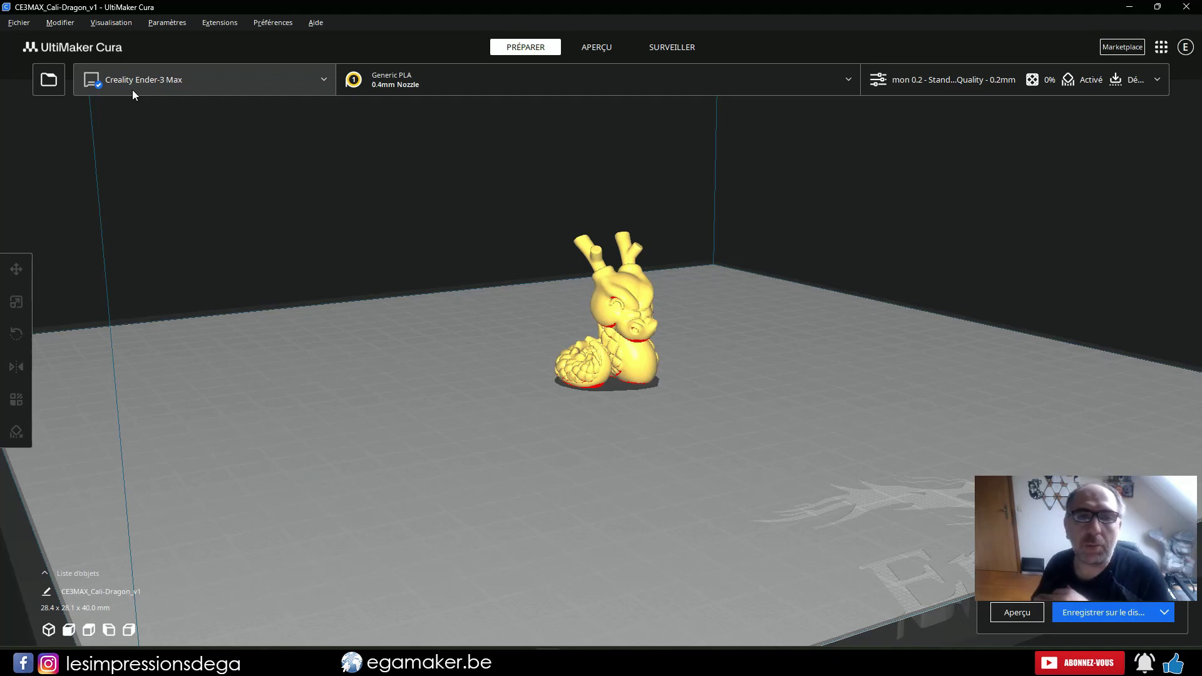
pyautogui.moveTo(551, 413); pyautogui.dragTo(566, 436, button='right')
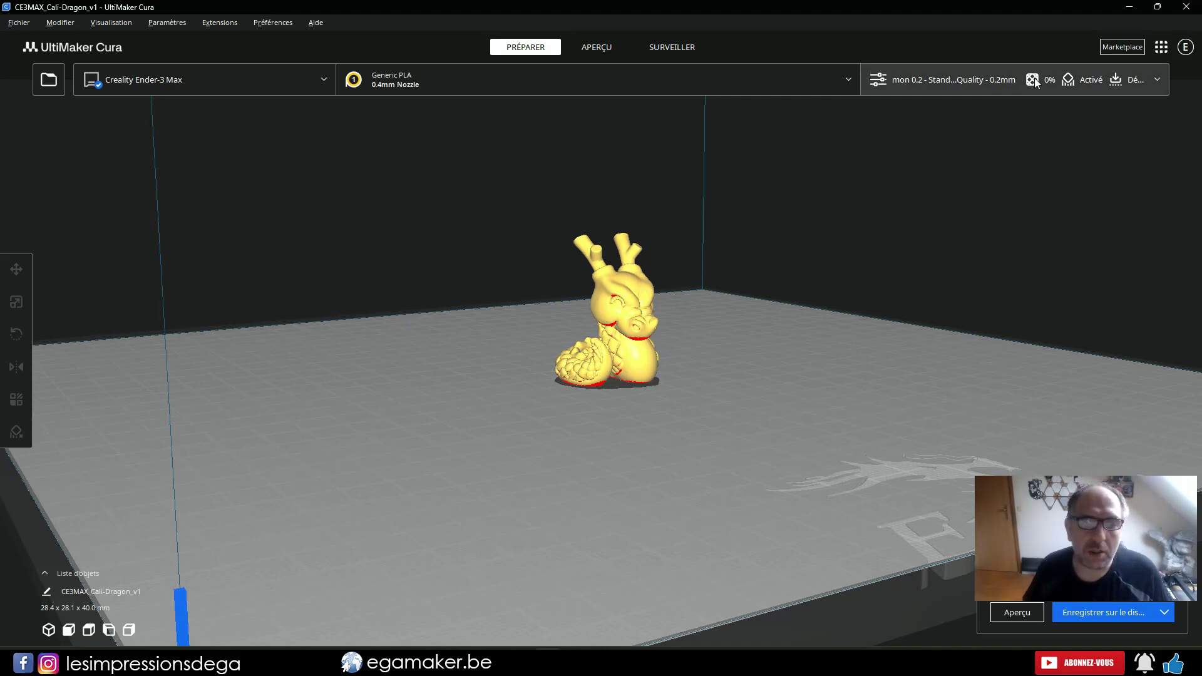
pyautogui.moveTo(776, 301); pyautogui.dragTo(788, 340, button='right')
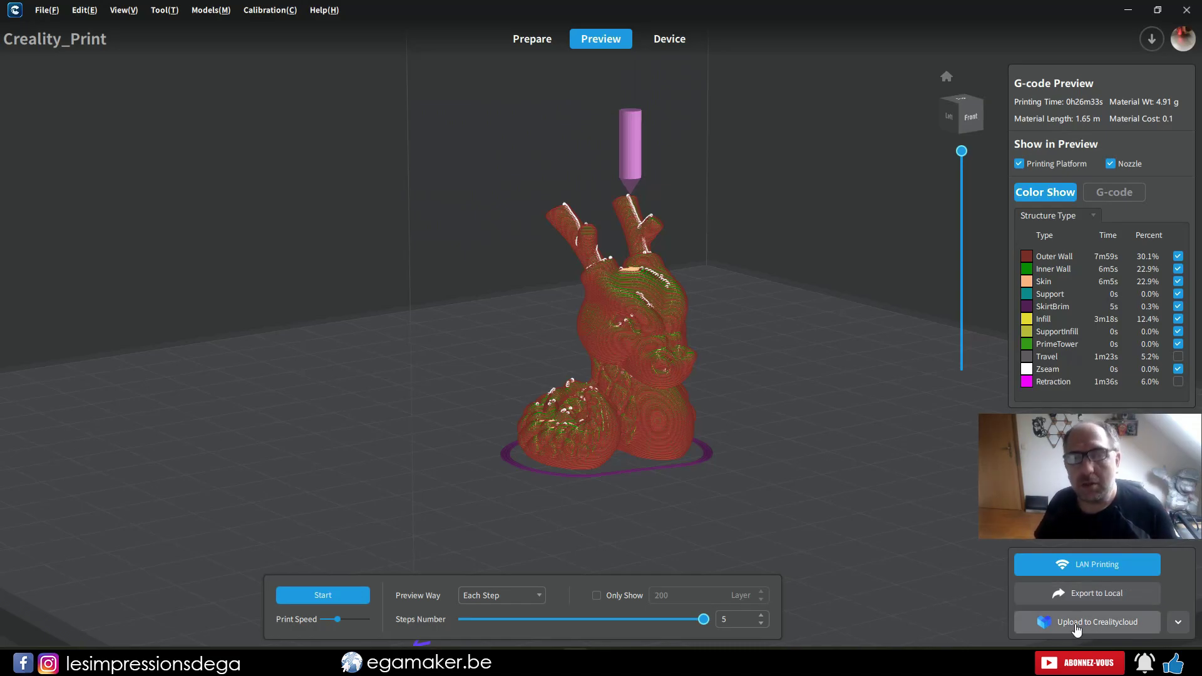
# Send the sliced dragon's G-code for LAN printing under the shortened name Cali-Dragon.
pyautogui.click(1119, 570)
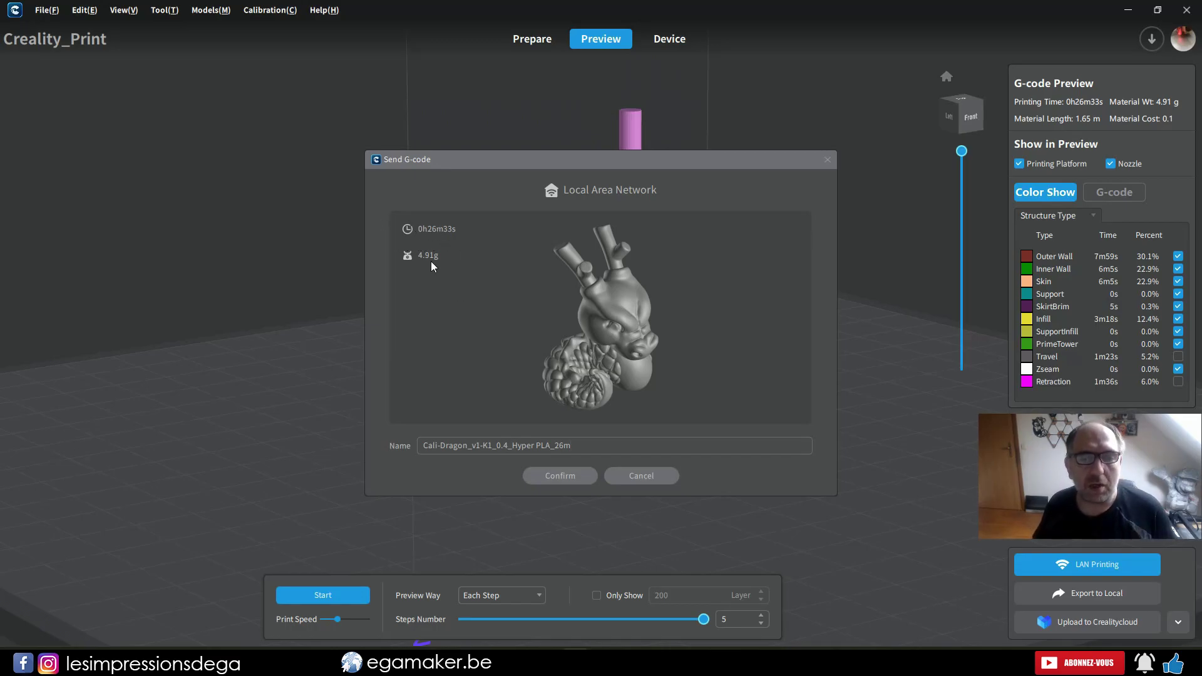
pyautogui.click(533, 444)
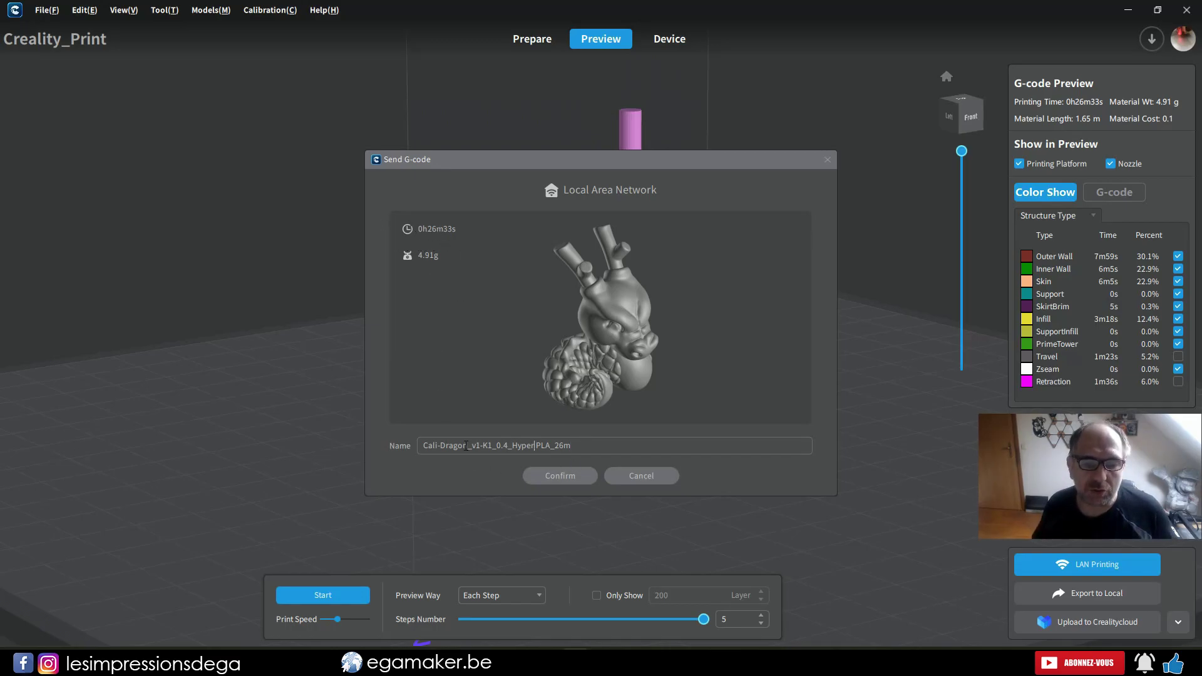
pyautogui.moveTo(465, 448); pyautogui.dragTo(605, 451)
pyautogui.press('Delete')
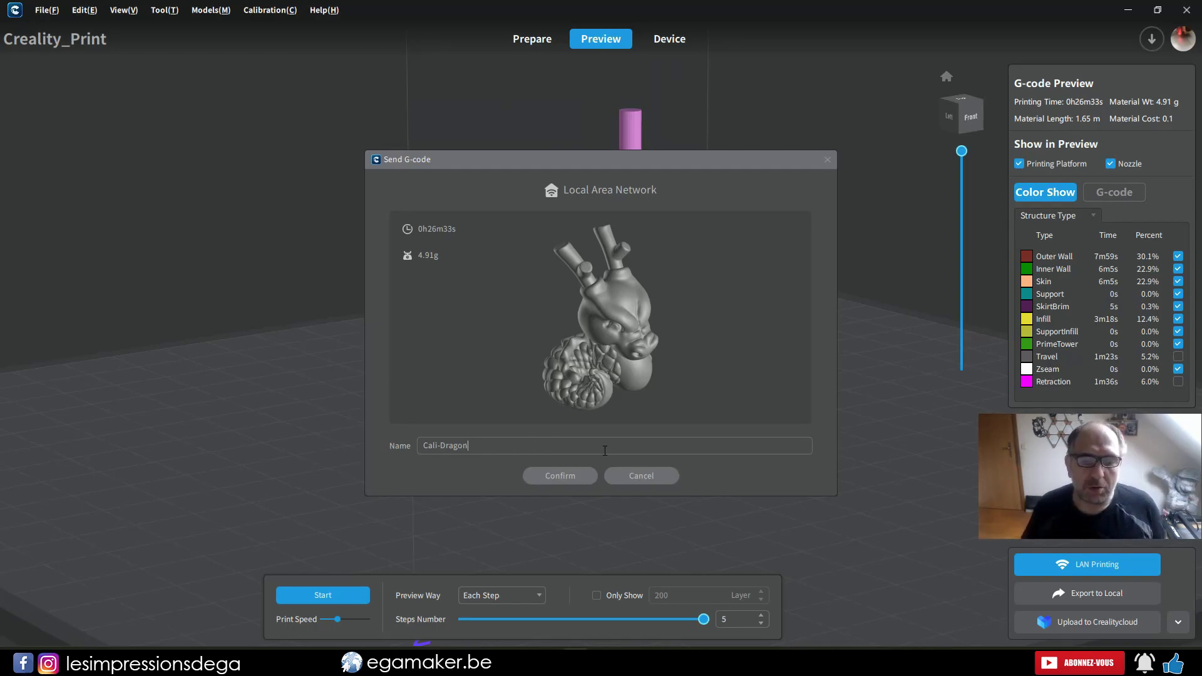
pyautogui.click(564, 476)
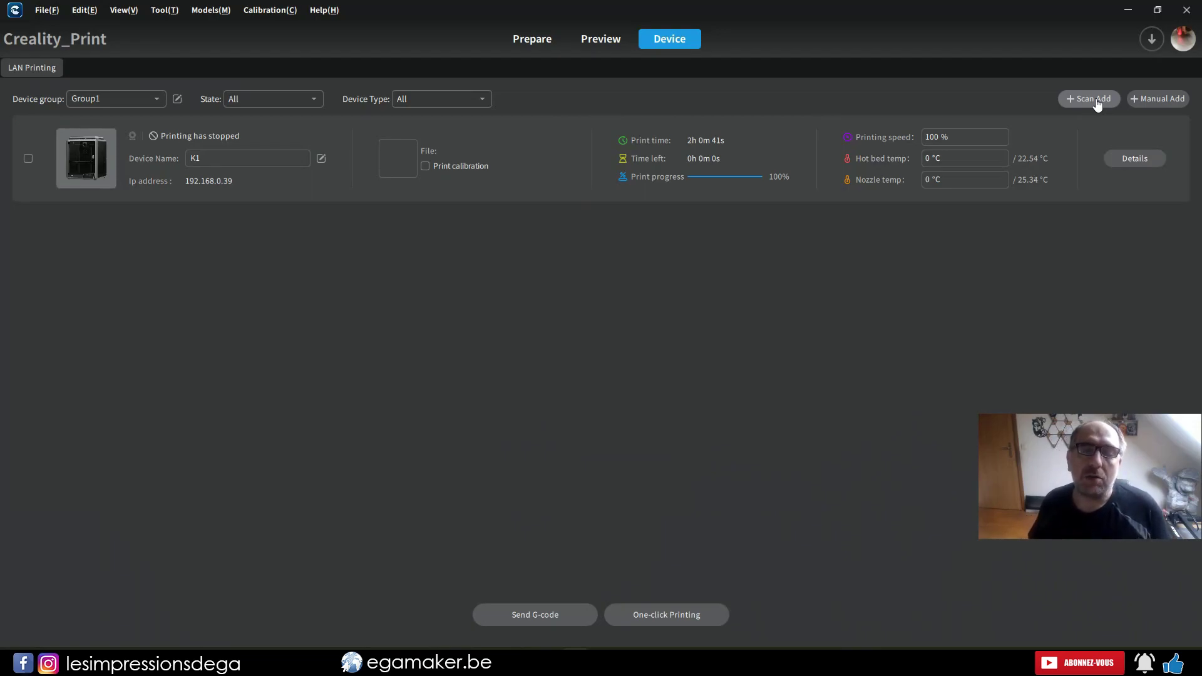
# View the form for manually adding a WiFi printer, close it, and select the K1 for One-click Printing.
pyautogui.click(1168, 110)
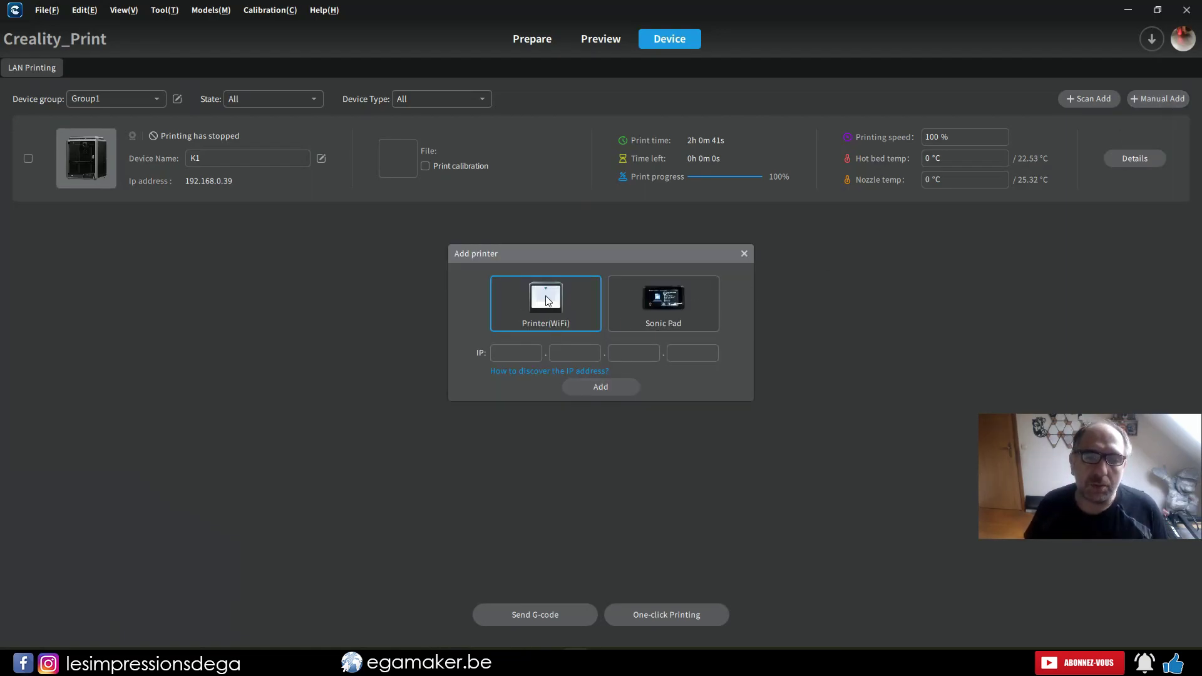
pyautogui.click(545, 163)
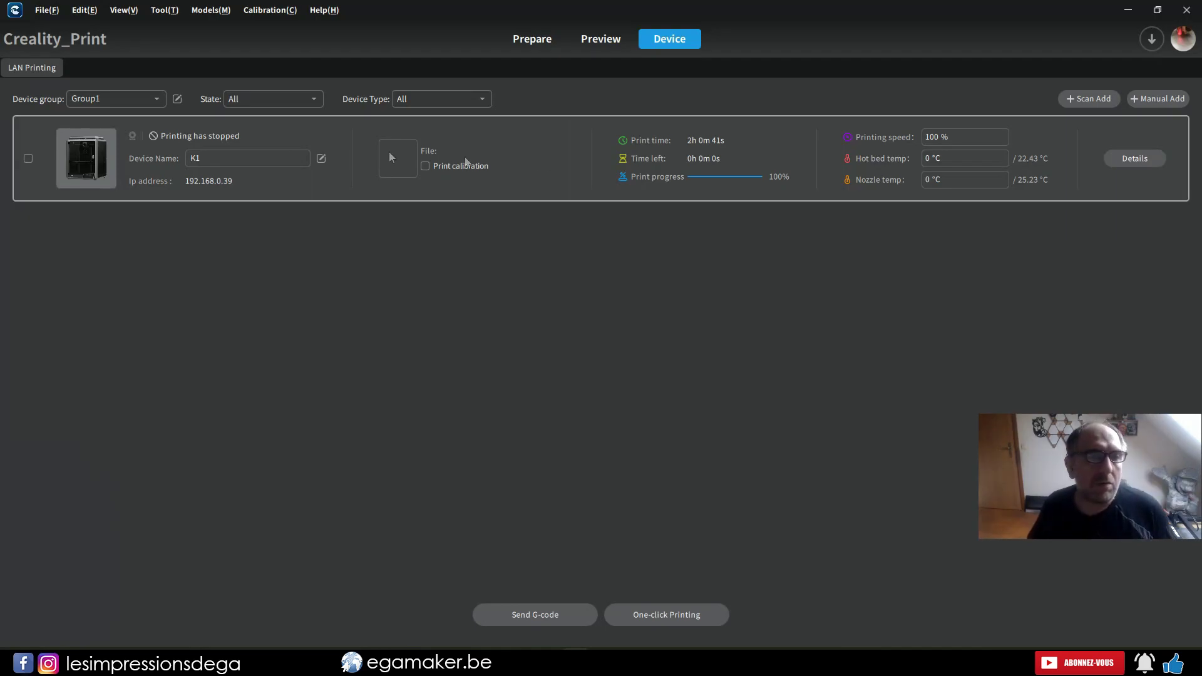
pyautogui.click(28, 159)
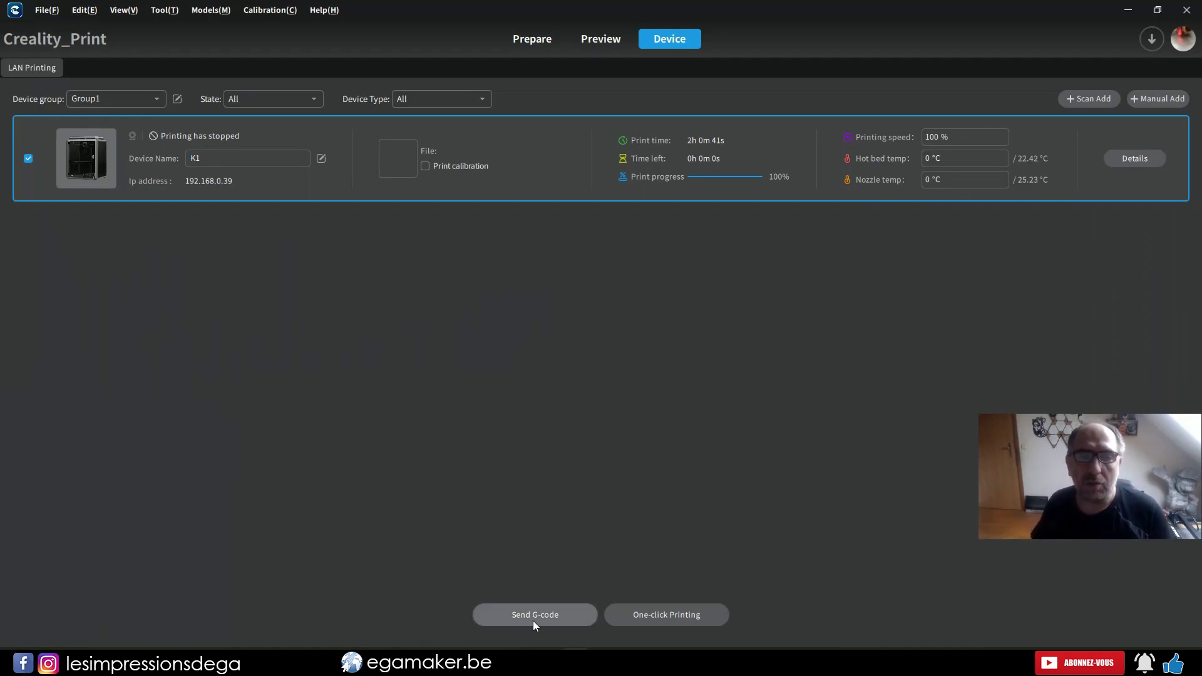
pyautogui.click(667, 614)
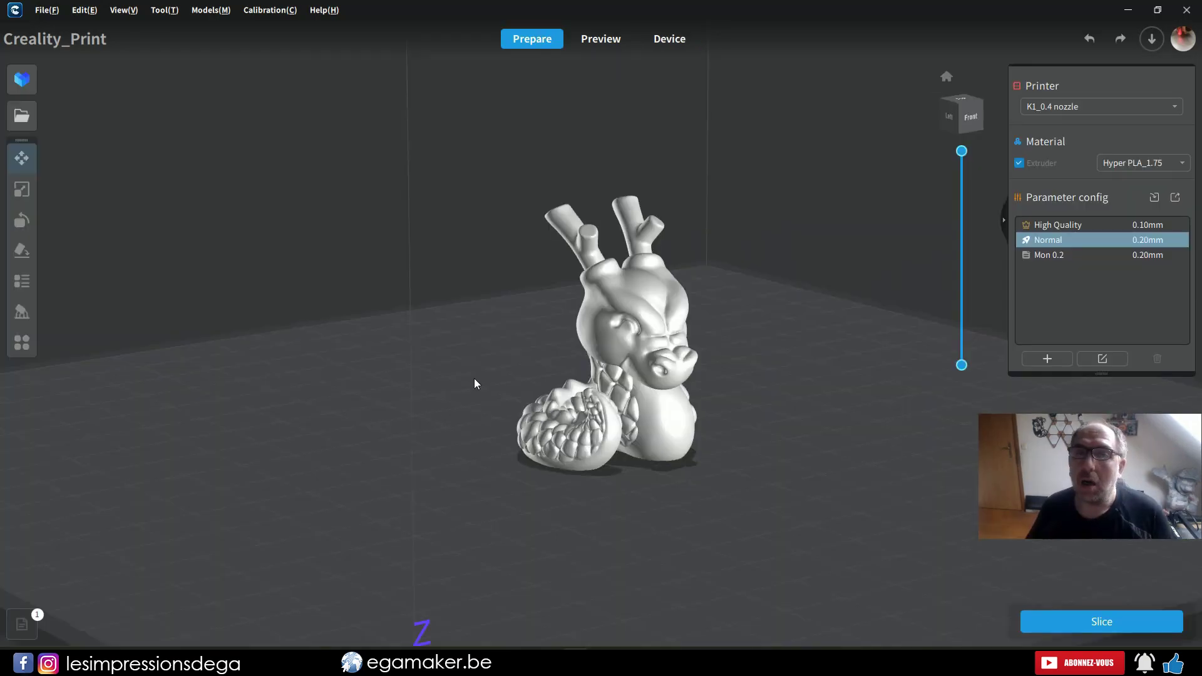
# Open the K1 printer's details and examine its camera feed, temperatures and stored G-code files.
pyautogui.click(670, 40)
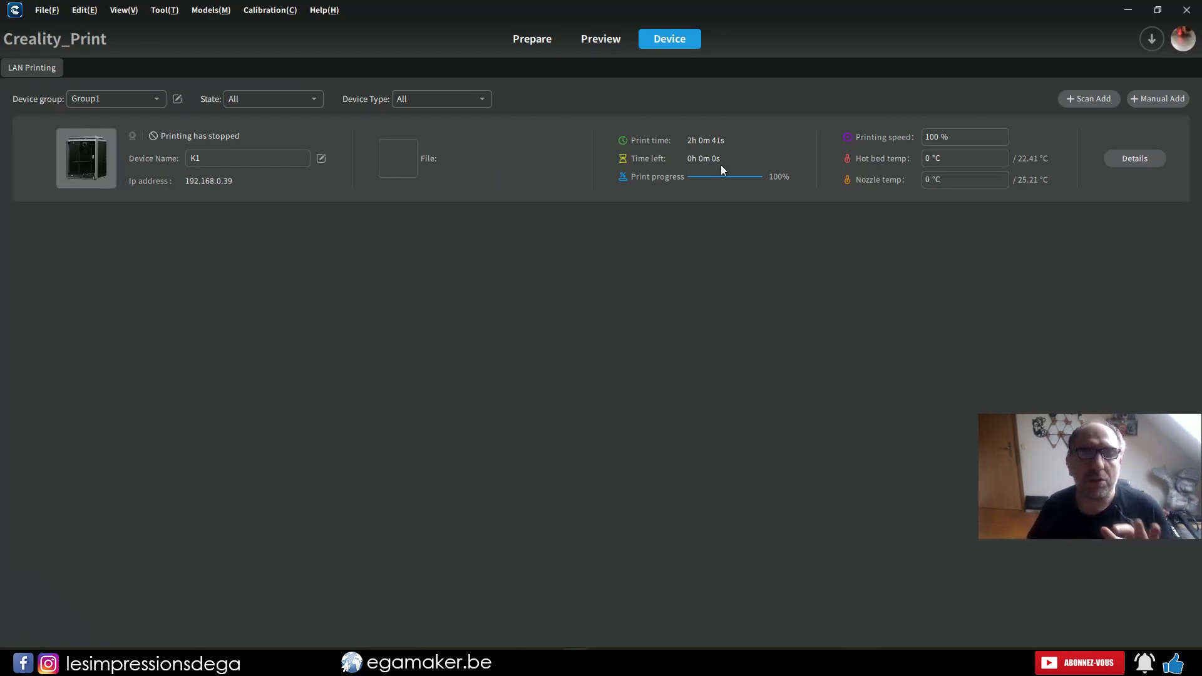
pyautogui.click(1134, 164)
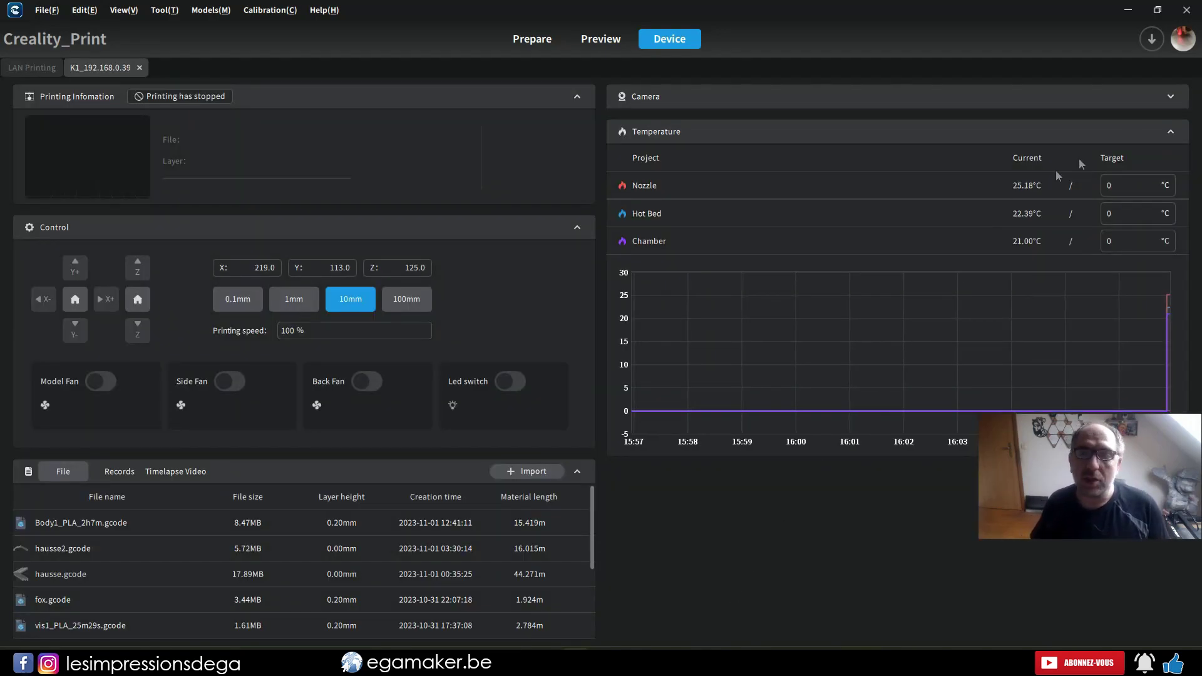
pyautogui.click(1171, 97)
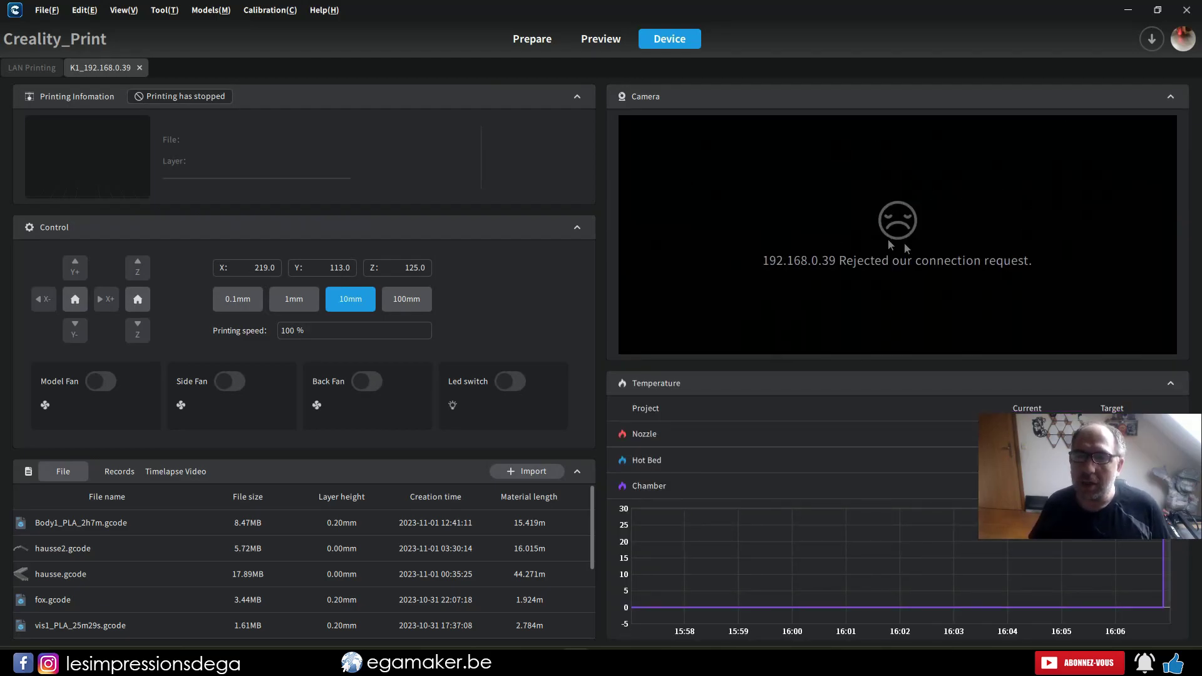
pyautogui.click(1171, 99)
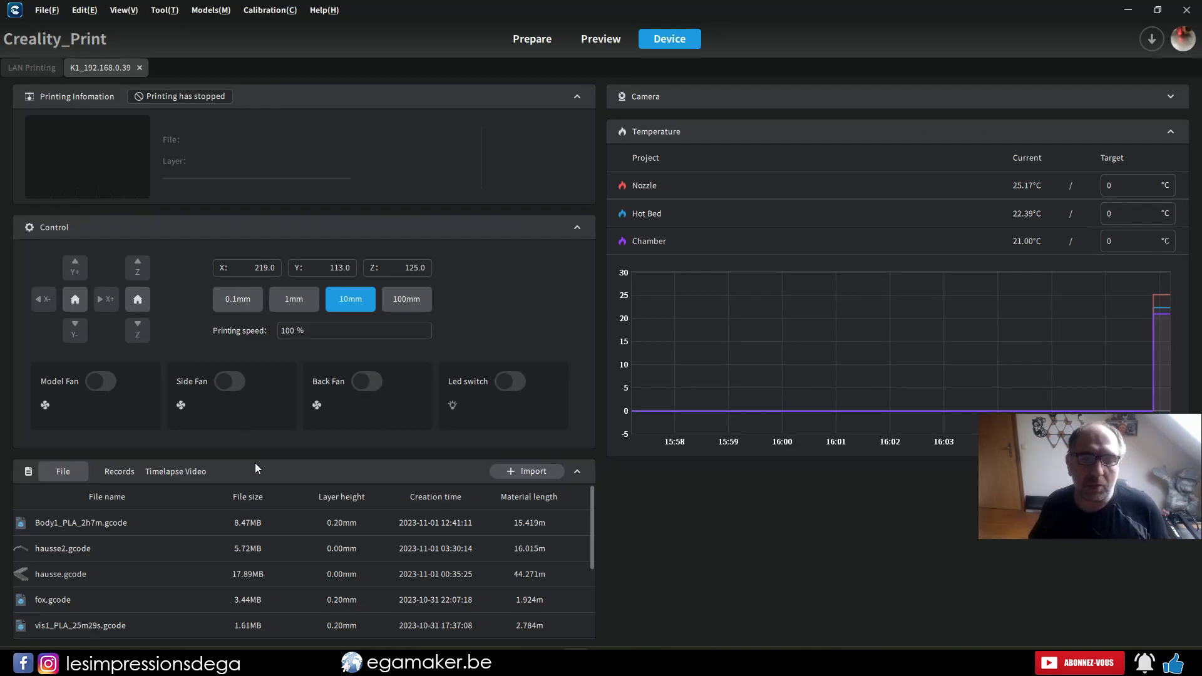
pyautogui.scroll(-3, 563, 533)
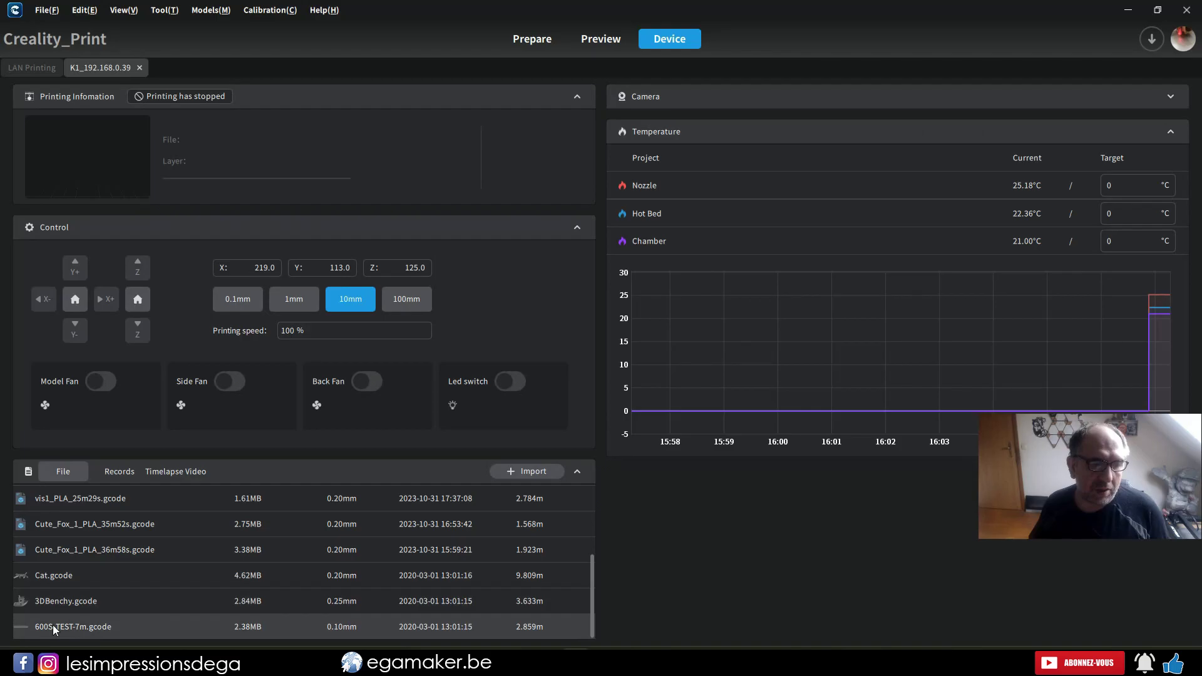
pyautogui.scroll(3, 65, 600)
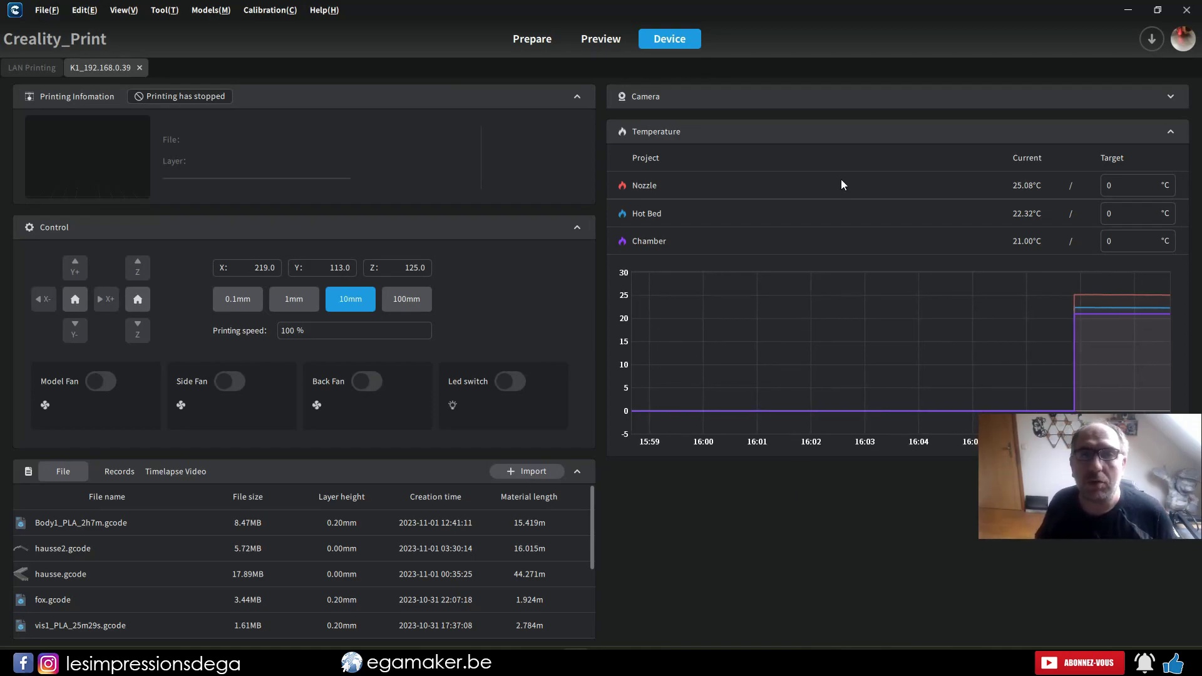
# Switch to the printer's web interface in the browser, browse its stored files and view the options for Body1_PLA_2h7m.gcode.
pyautogui.moveTo(1201, 88); pyautogui.dragTo(567, 1)
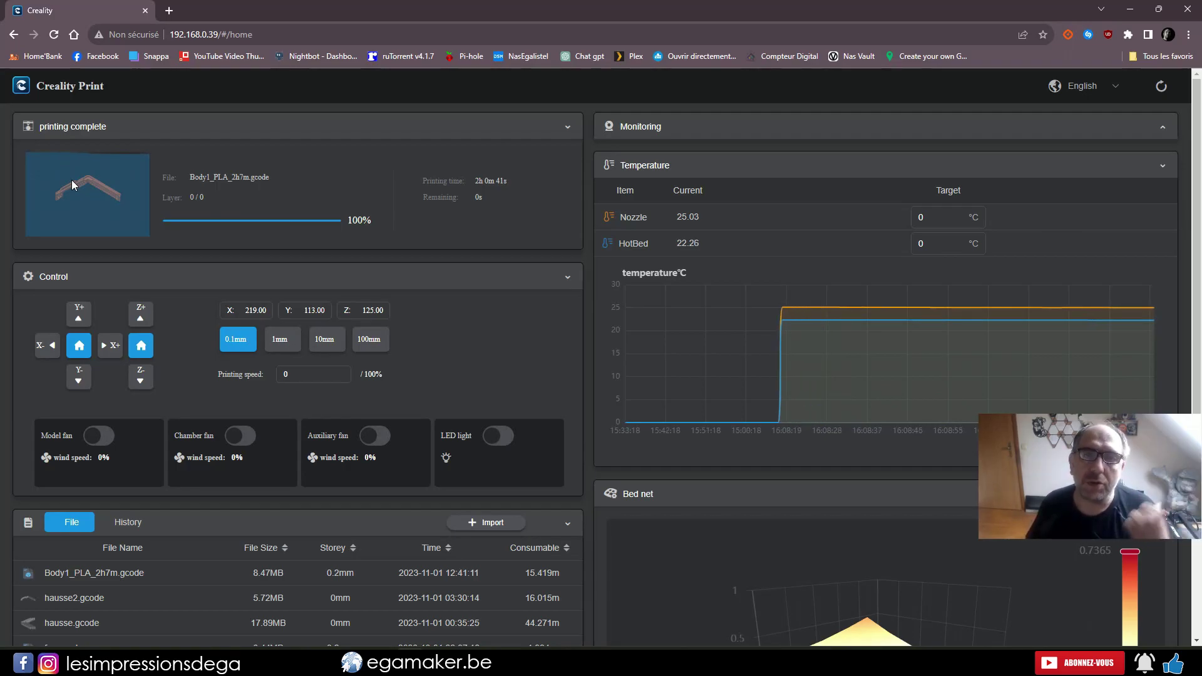
pyautogui.scroll(-3, 71, 179)
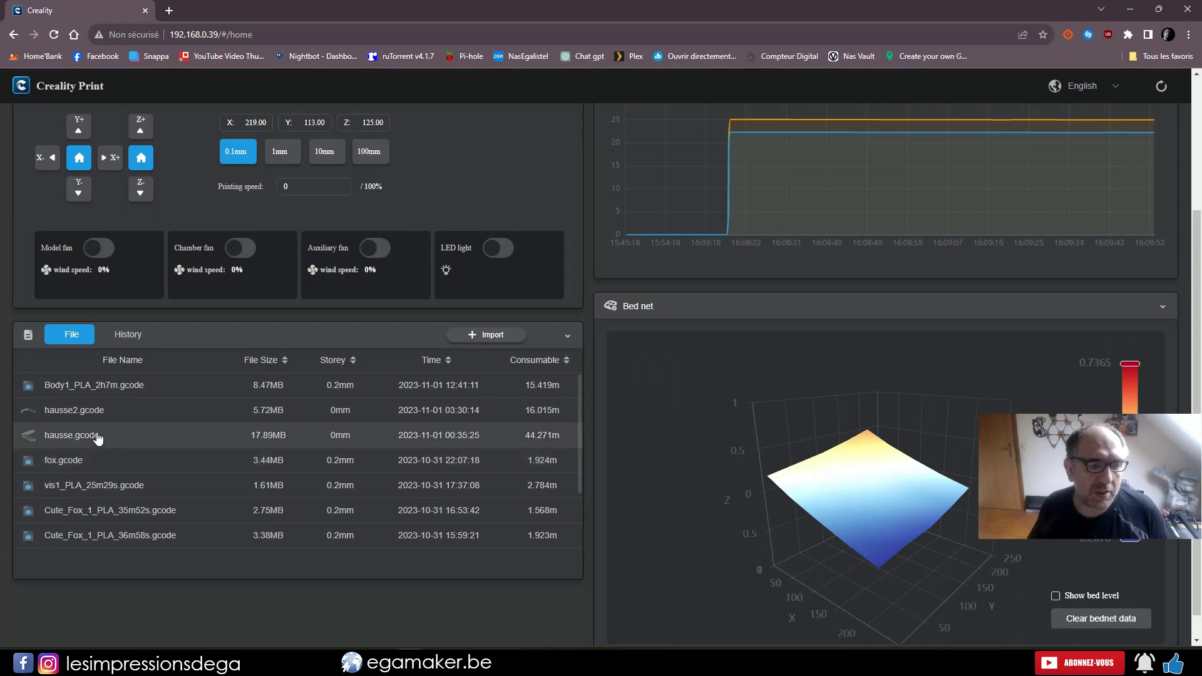
pyautogui.scroll(-2, 96, 438)
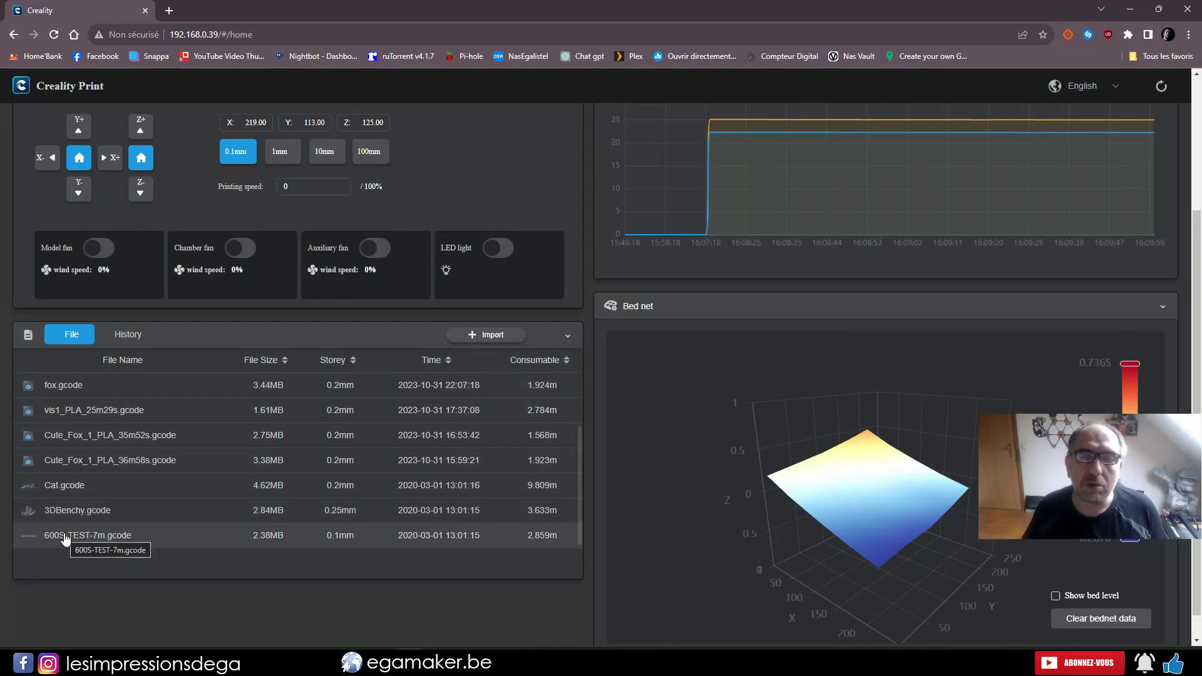
pyautogui.scroll(2, 69, 526)
pyautogui.rightClick(88, 394)
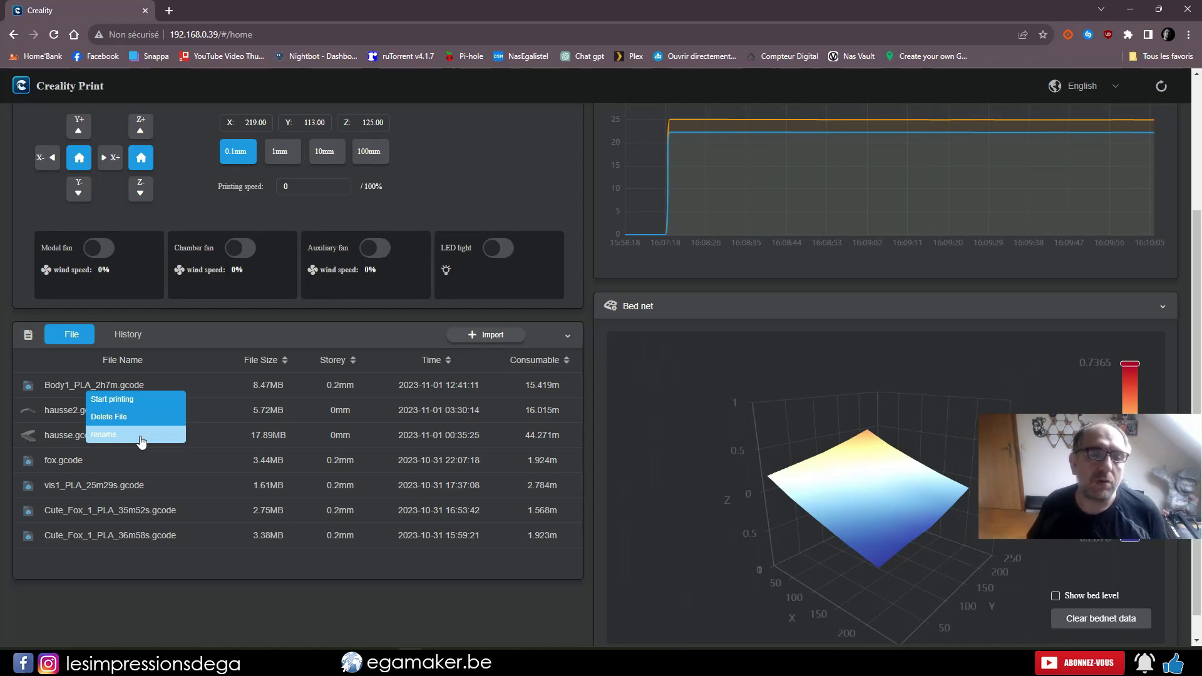
# View the web interface's file chooser for importing G-code and dismiss it without picking a file.
pyautogui.click(494, 335)
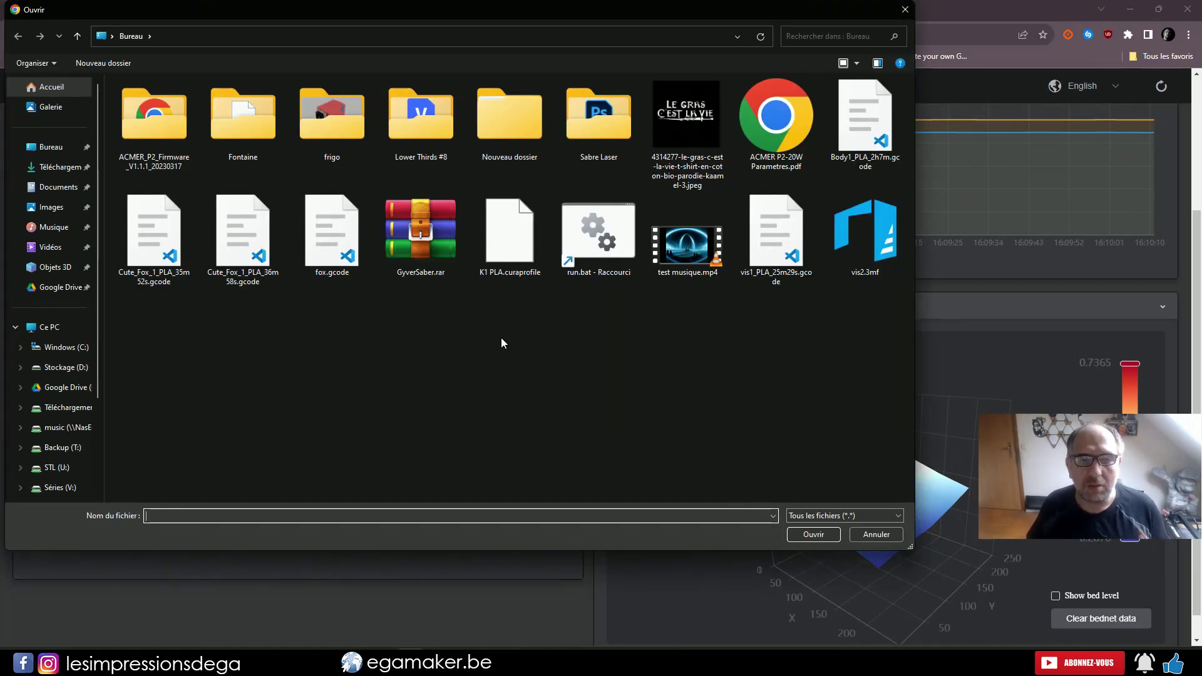
pyautogui.press('Escape')
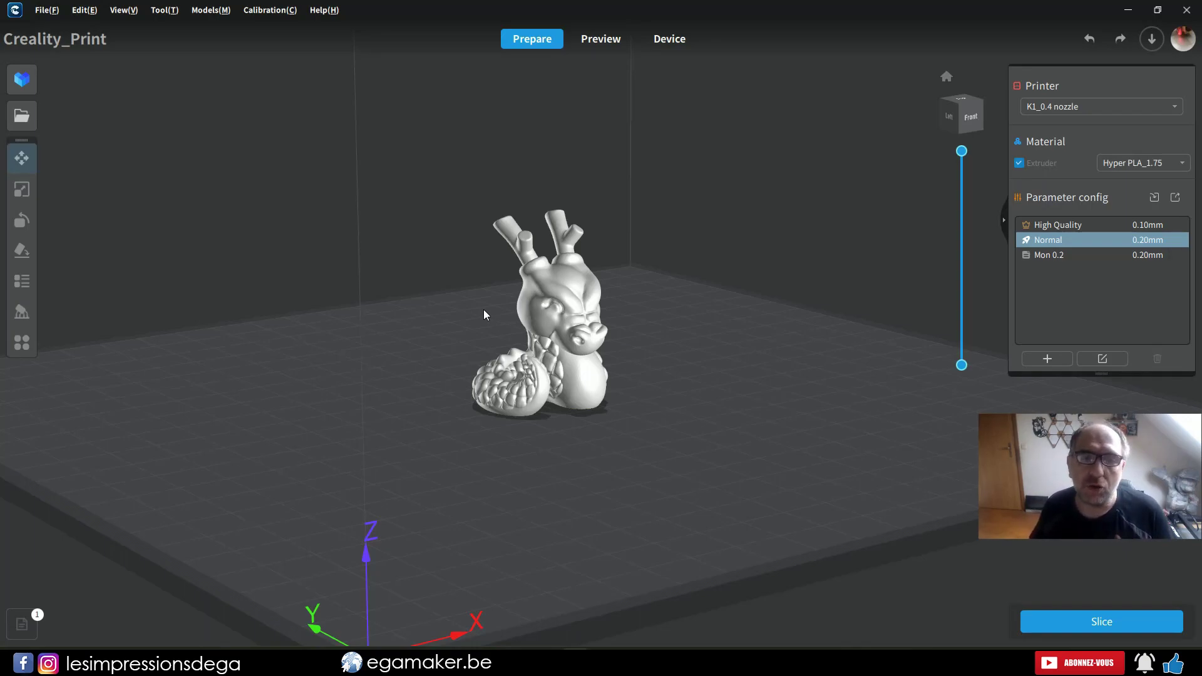
# Switch to Creality Print, delete the dragon and import the honeycomb-sided frame, rotated 90° about X.
pyautogui.click(559, 312)
pyautogui.press('Delete')
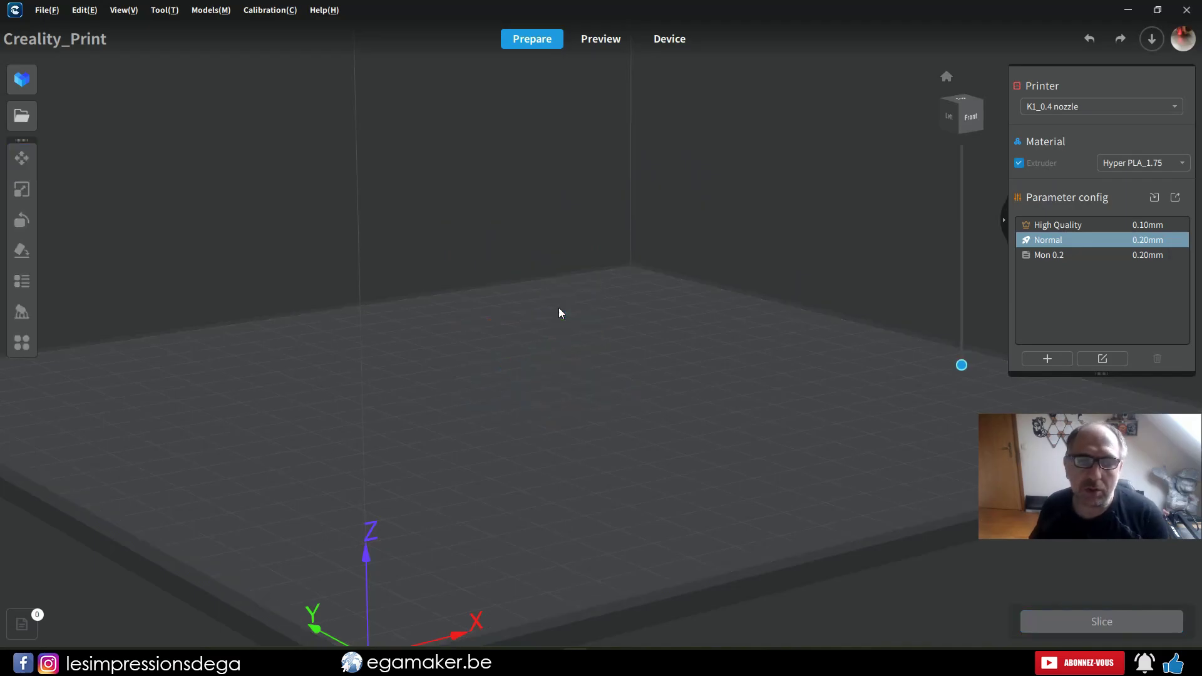
pyautogui.click(21, 115)
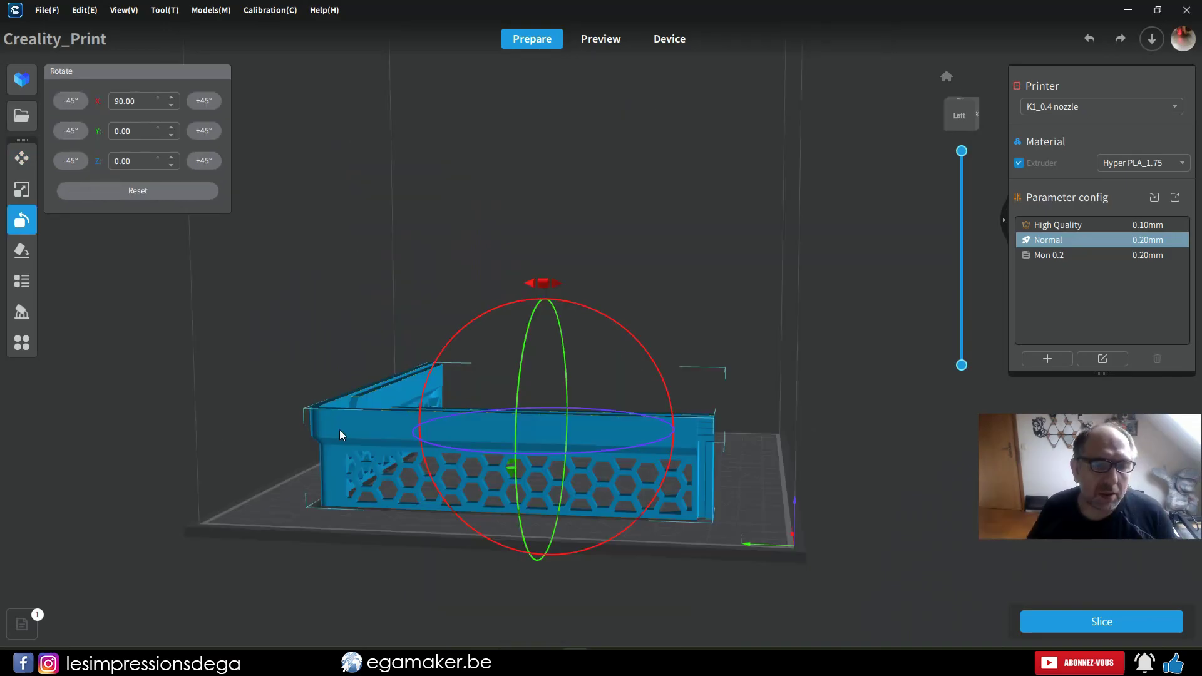
# Set up Letter text reading CREALITY with a height of 8 mm for the frame's side wall.
pyautogui.click(22, 349)
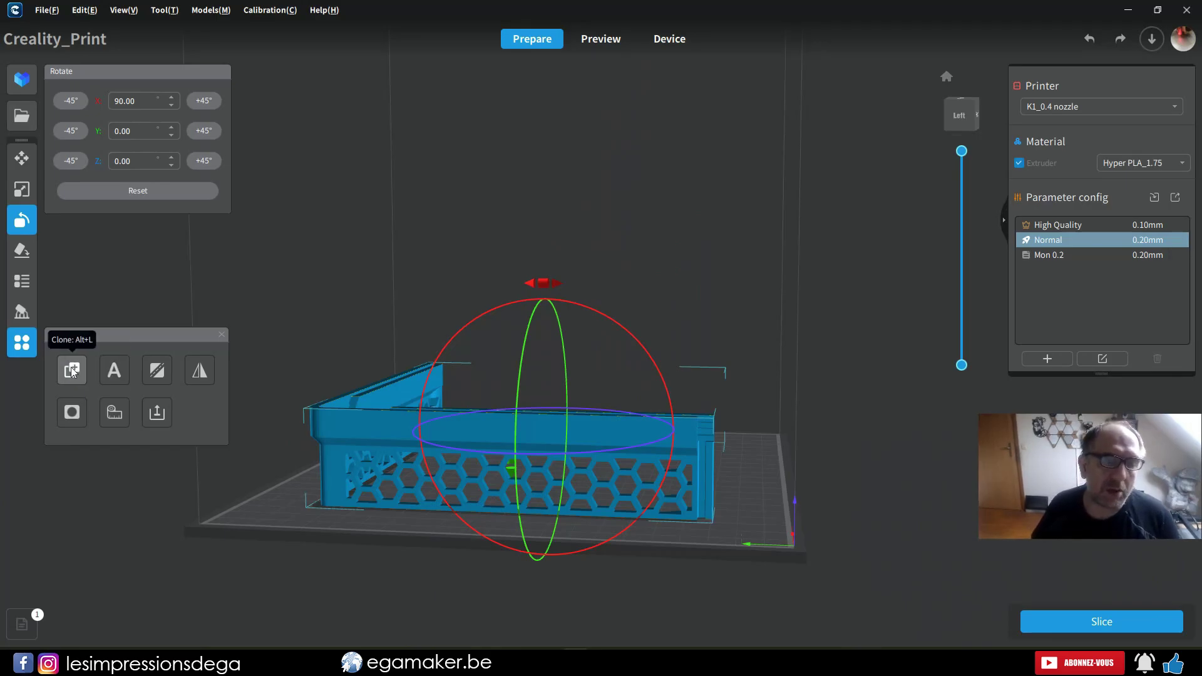
pyautogui.click(114, 370)
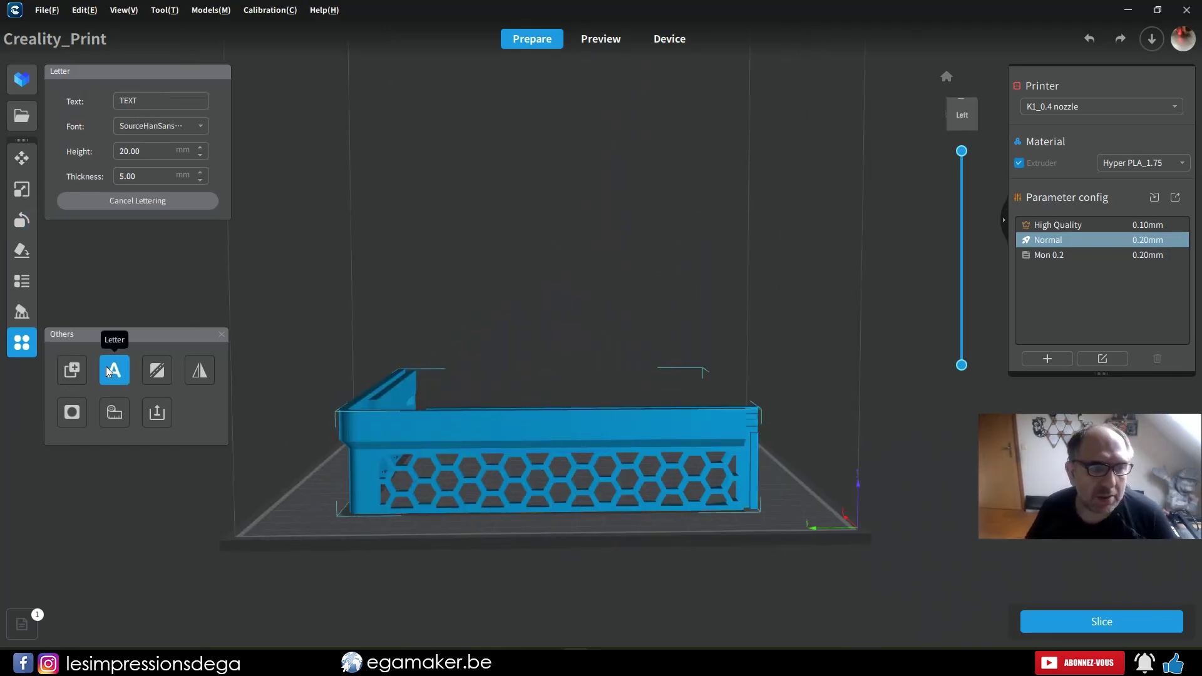
pyautogui.moveTo(152, 94); pyautogui.dragTo(111, 99)
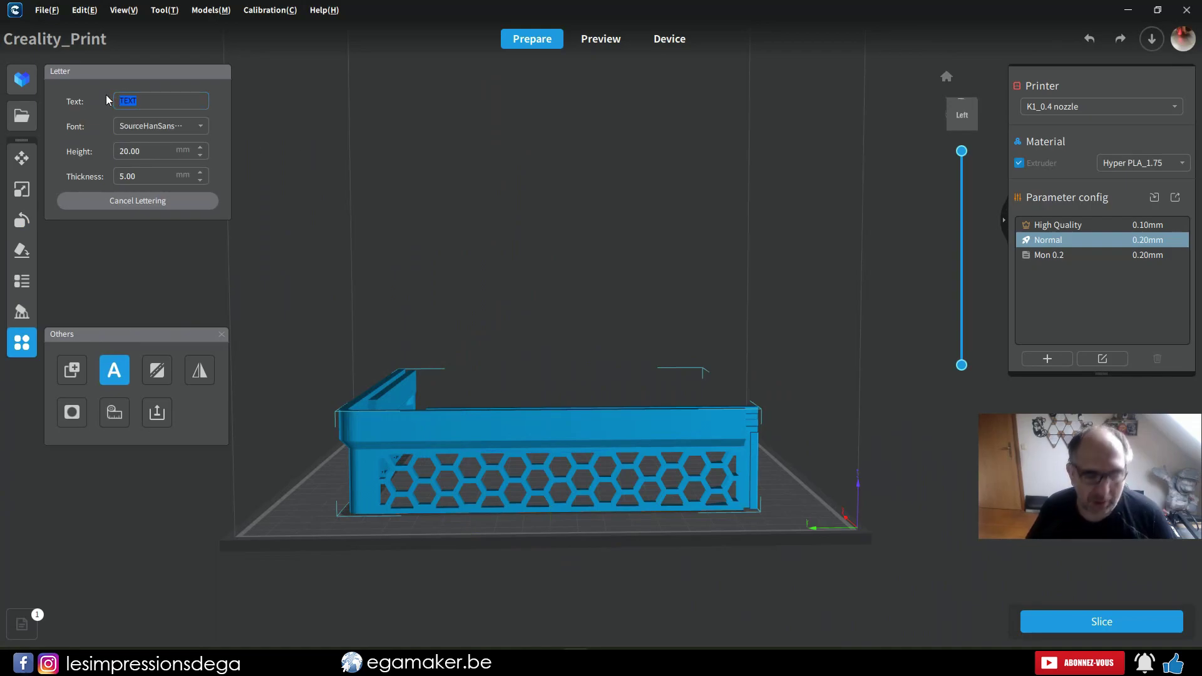
pyautogui.write('Crez')
pyautogui.hotkey('ctrl', 'a')
pyautogui.write('CREALITY')
pyautogui.scroll(-12, 199, 156)
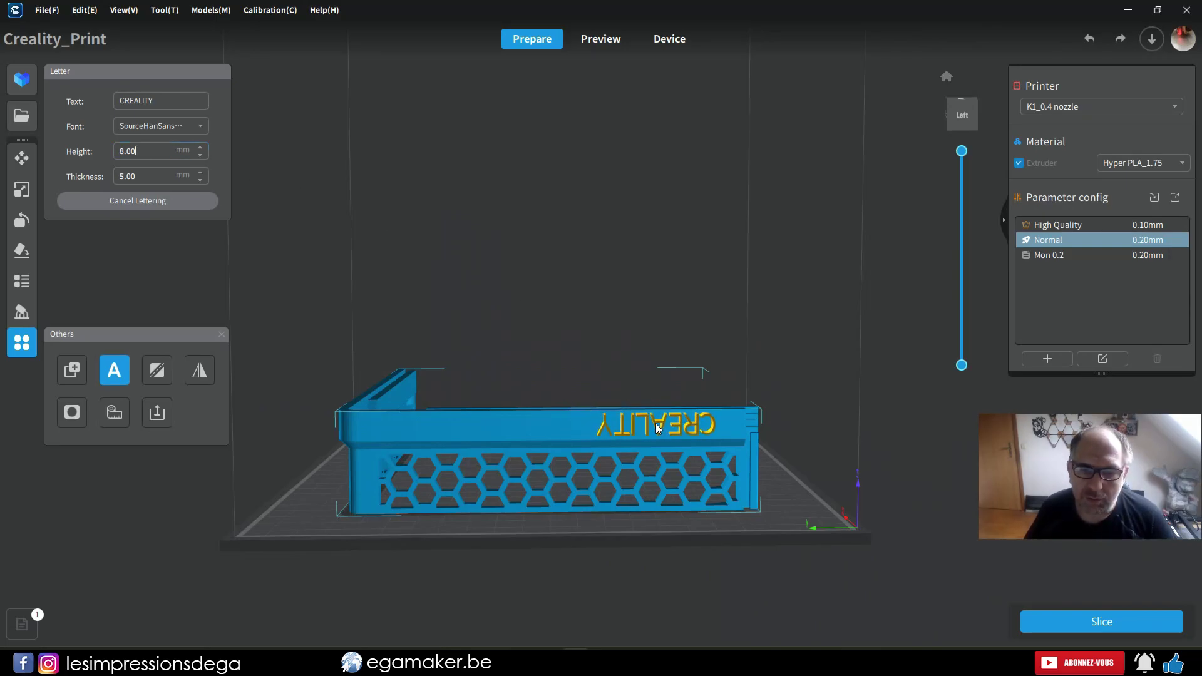
# Set the lettering thickness to 1 mm and place CREALITY upright near the end of the frame's upper band.
pyautogui.scroll(5, 665, 431)
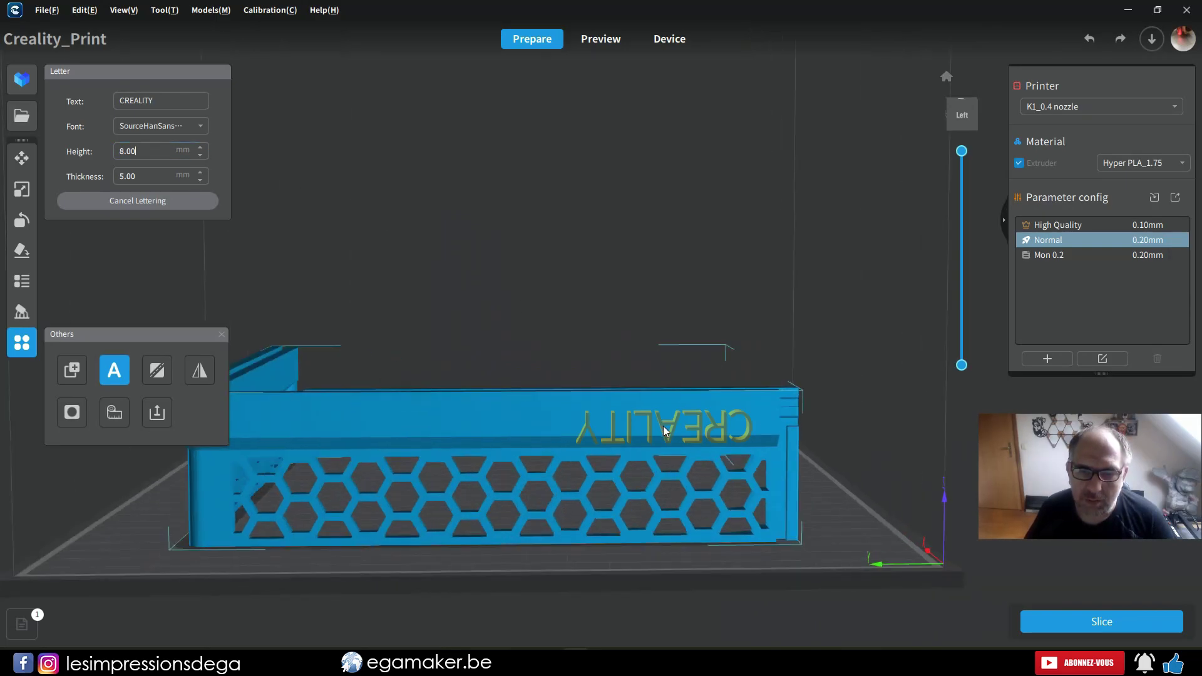
pyautogui.scroll(1, 665, 431)
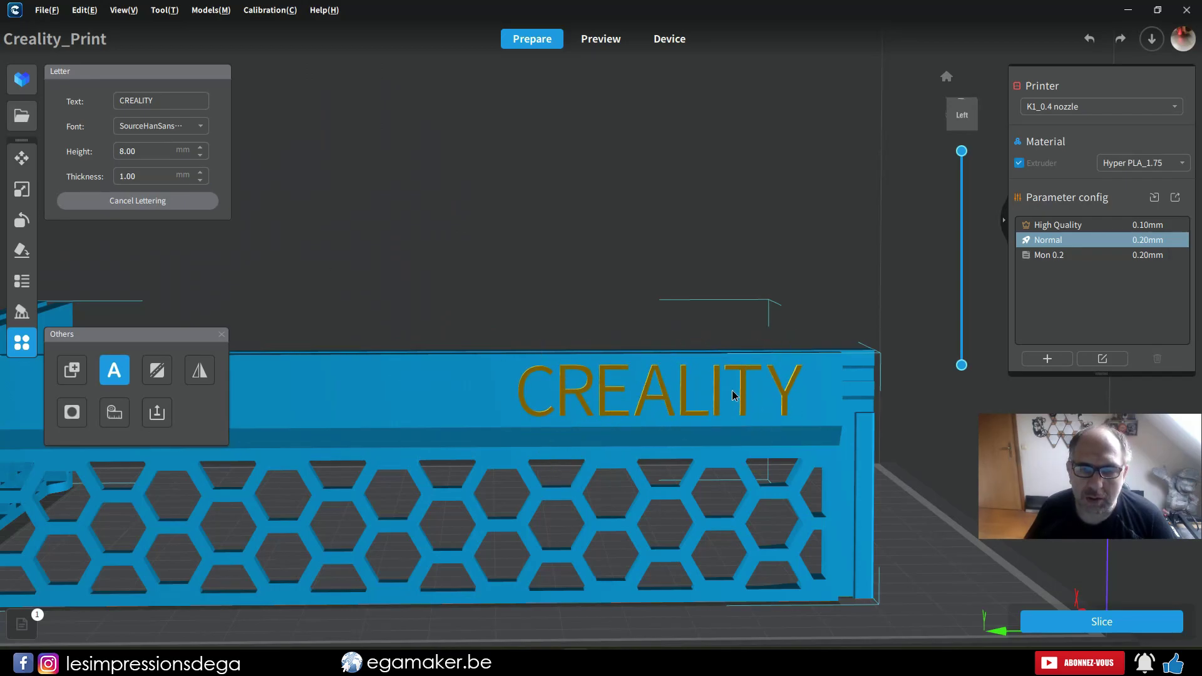
pyautogui.click(734, 394)
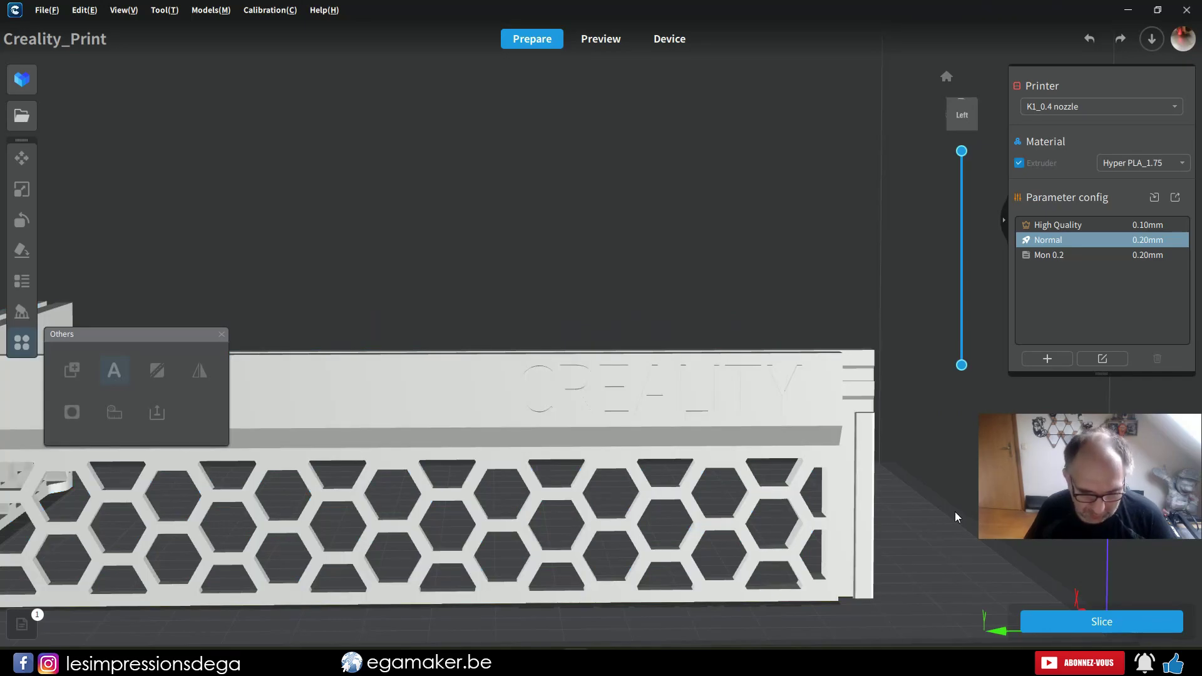
pyautogui.moveTo(956, 512); pyautogui.dragTo(821, 589, button='right')
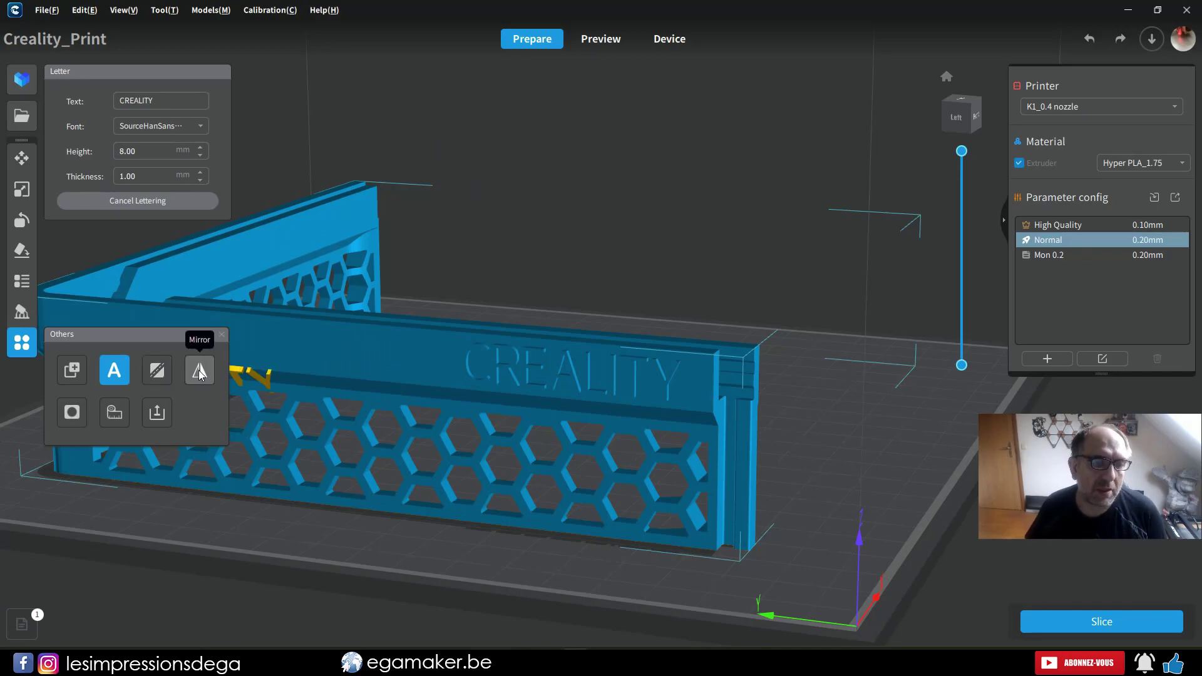
# Drill a circular hole of 5 mm radius through the lettered wall's upper band, piercing one layer only, and inspect it from behind.
pyautogui.click(72, 412)
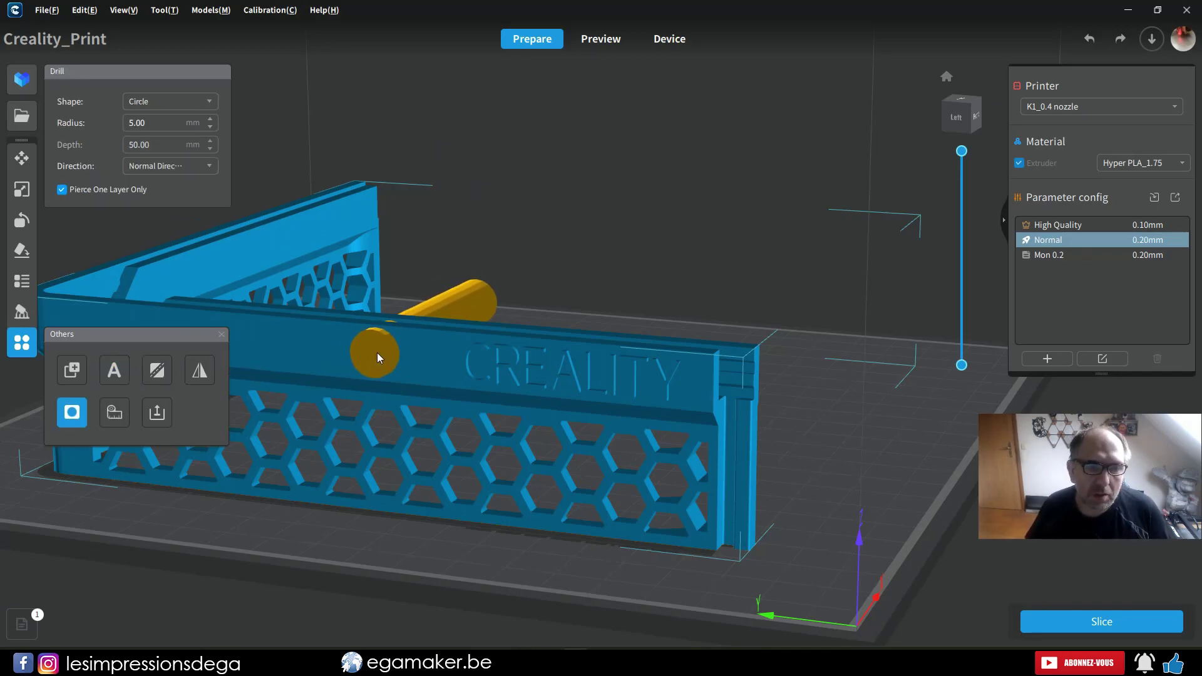
pyautogui.click(363, 355)
pyautogui.moveTo(363, 355); pyautogui.dragTo(1139, 370, button='right')
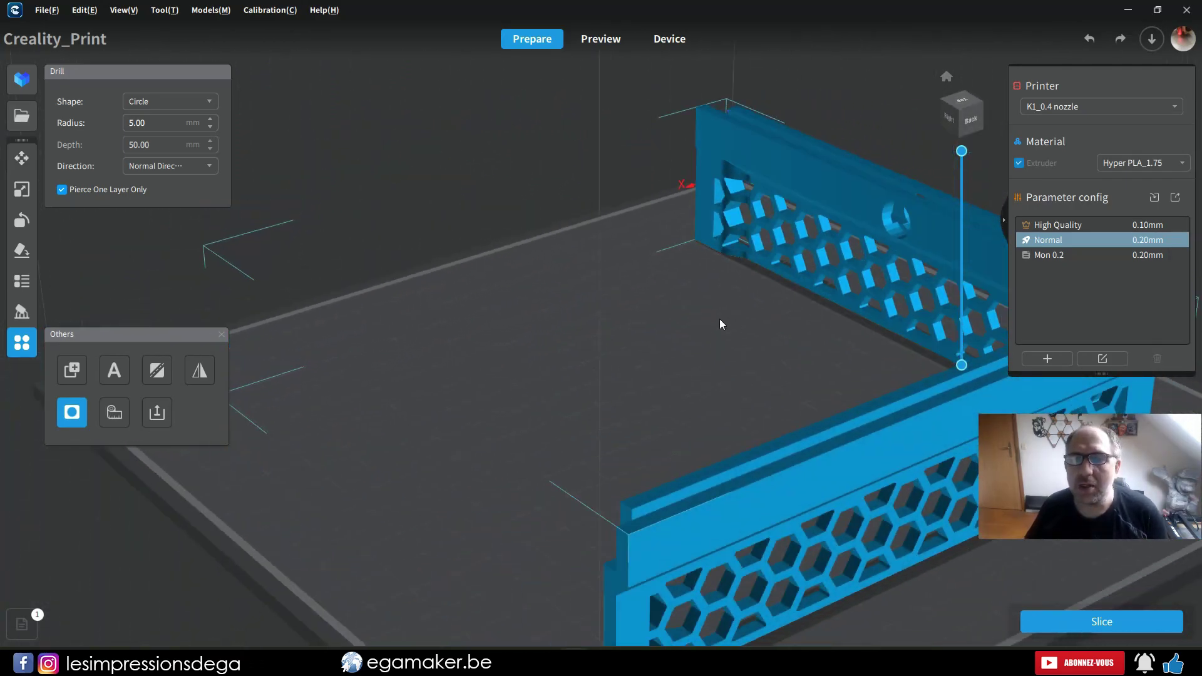
pyautogui.scroll(3, 607, 413)
pyautogui.moveTo(608, 413); pyautogui.dragTo(965, 435, button='right')
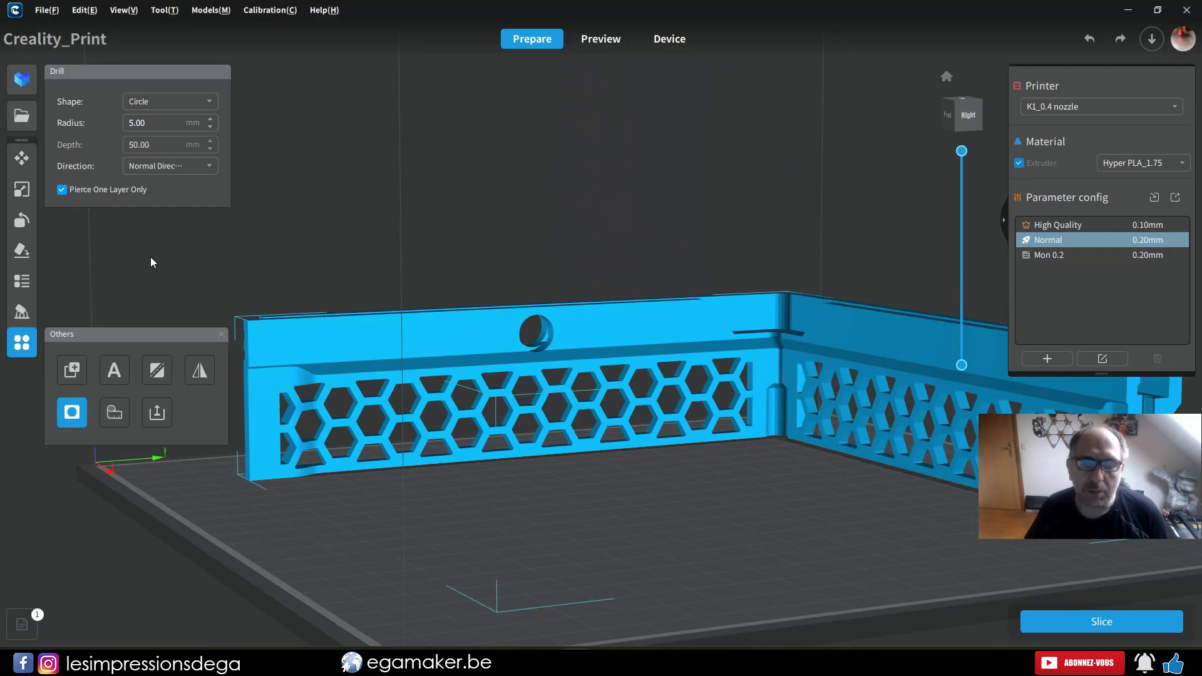
# Set the drill shape to Triangle and leave the Drill tool.
pyautogui.click(165, 102)
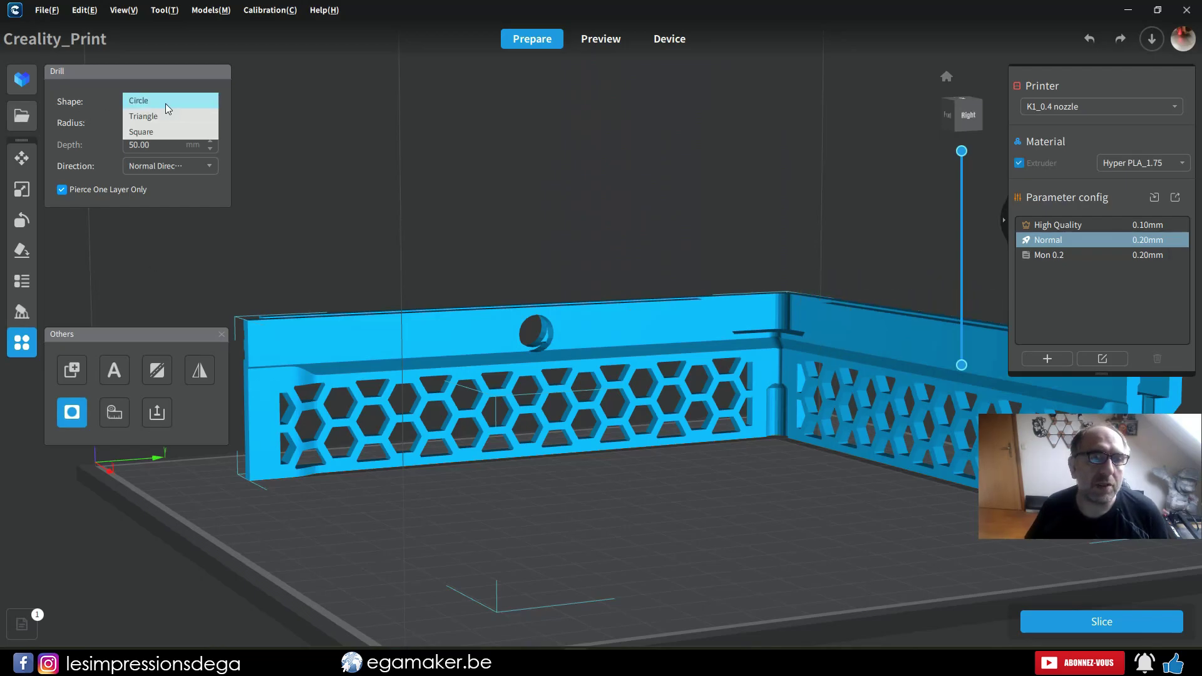
pyautogui.click(167, 114)
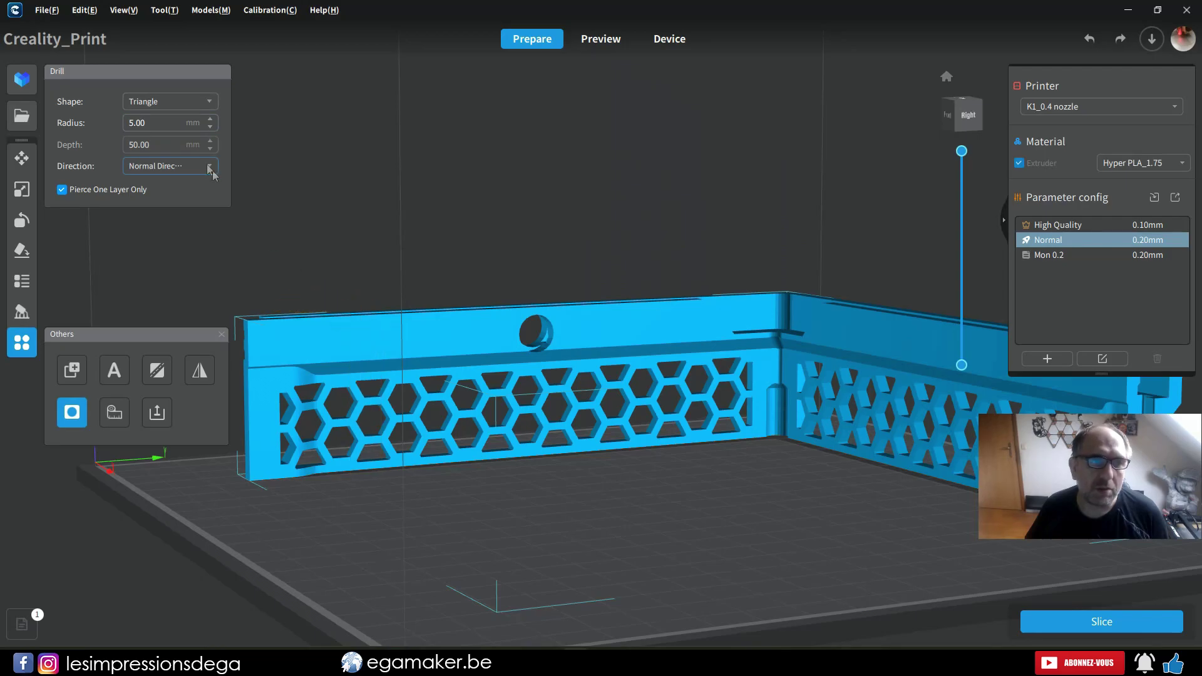
pyautogui.click(114, 412)
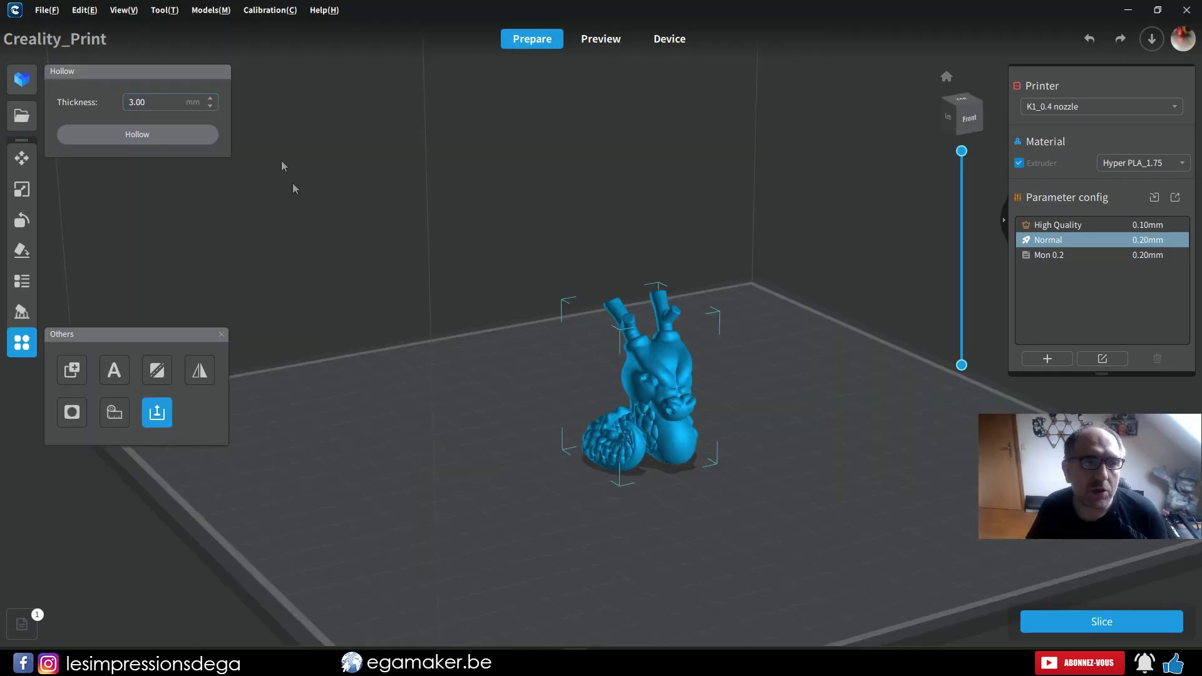
# Scale the dragon model uniformly to a Z height of 200 mm.
pyautogui.click(24, 195)
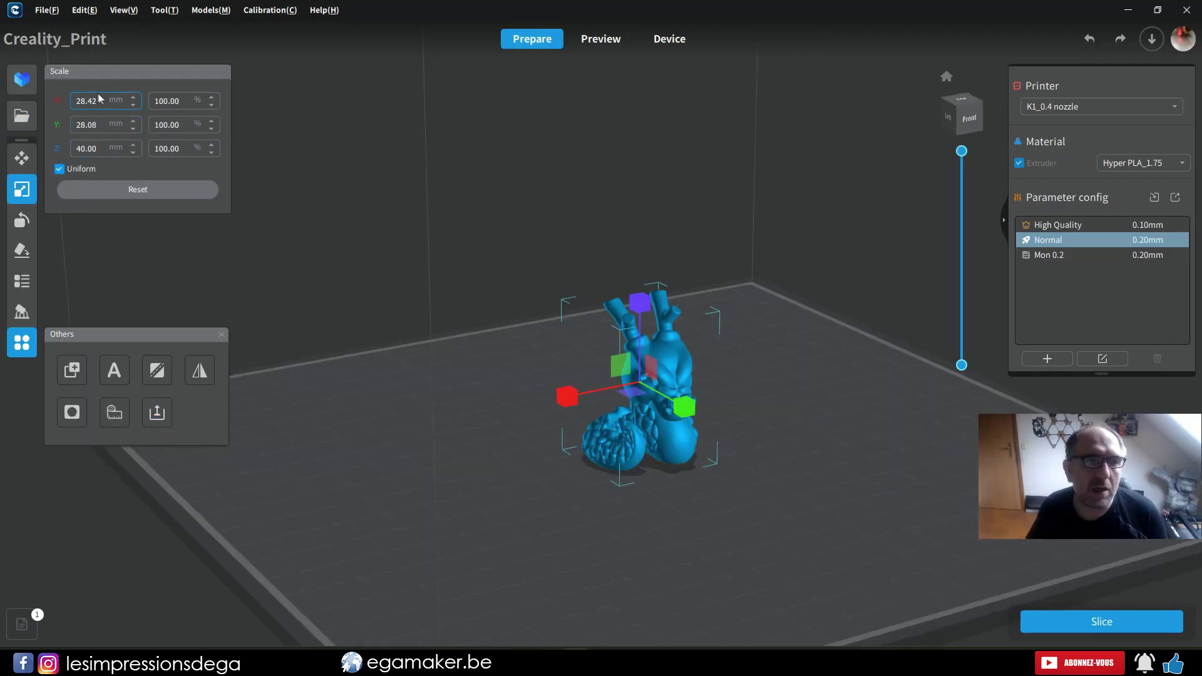
pyautogui.doubleClick(86, 148)
pyautogui.write('200')
pyautogui.press('Return')
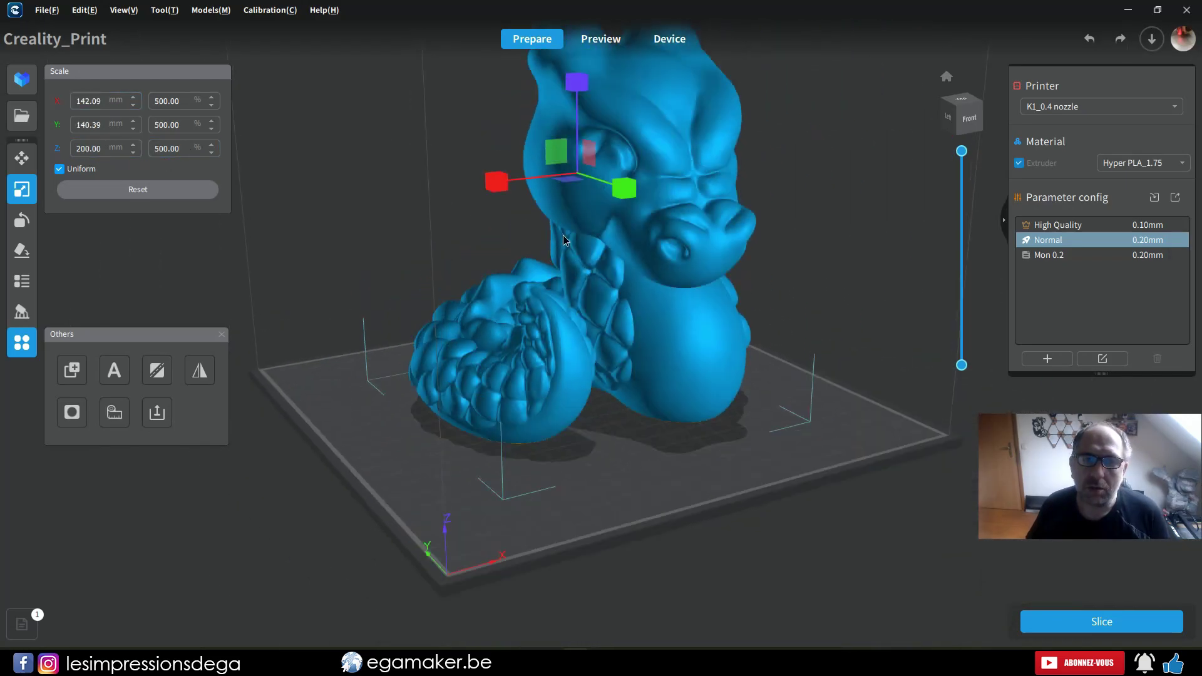
# Hollow the dragon with a 2 mm wall thickness, section it to examine the interior, and restore the full view.
pyautogui.click(157, 412)
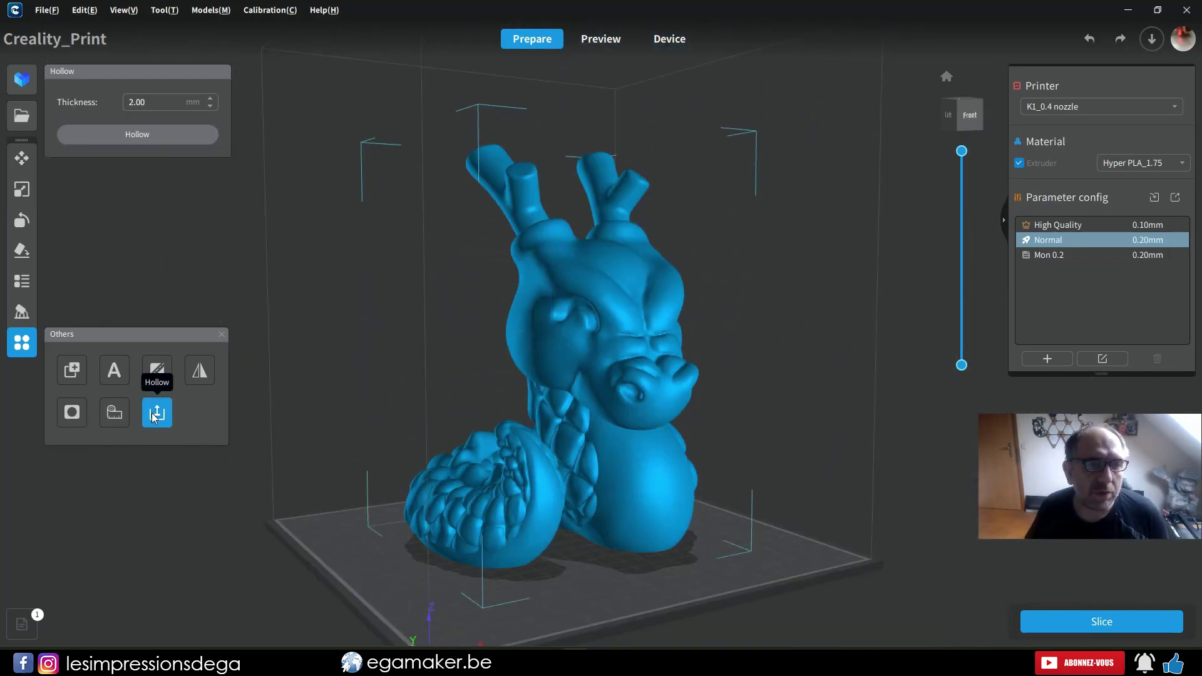
pyautogui.click(158, 130)
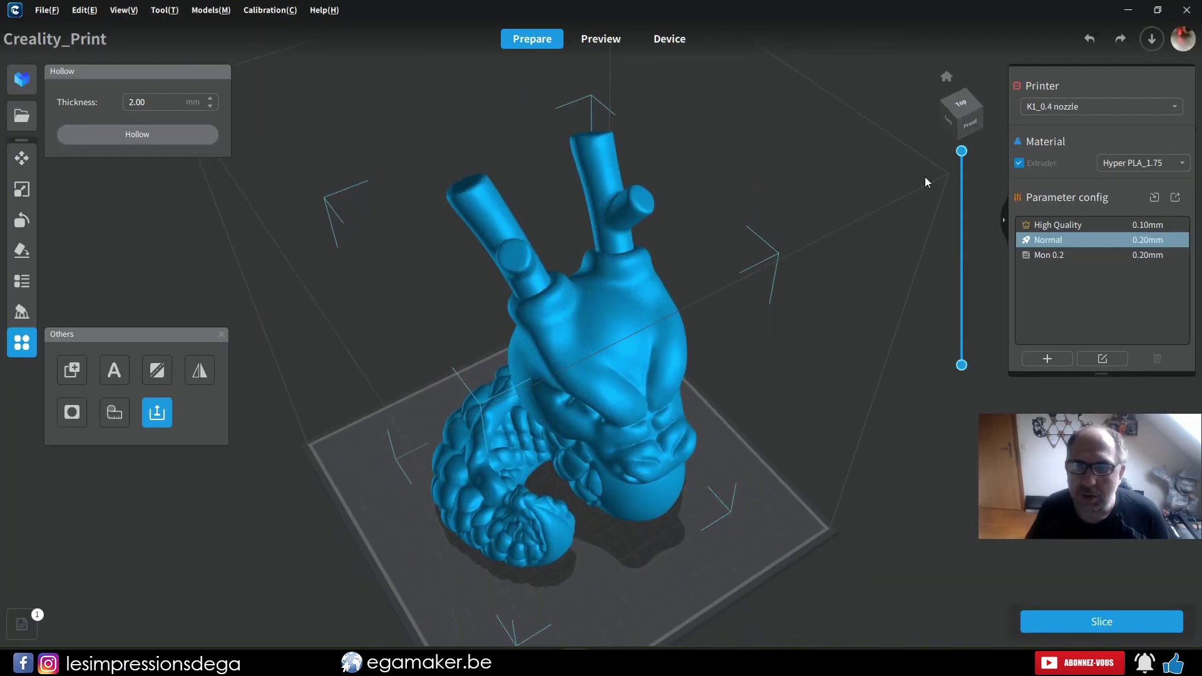
pyautogui.moveTo(962, 151); pyautogui.dragTo(979, 289)
pyautogui.scroll(5, 329, 391)
pyautogui.moveTo(328, 393); pyautogui.dragTo(717, 415, button='right')
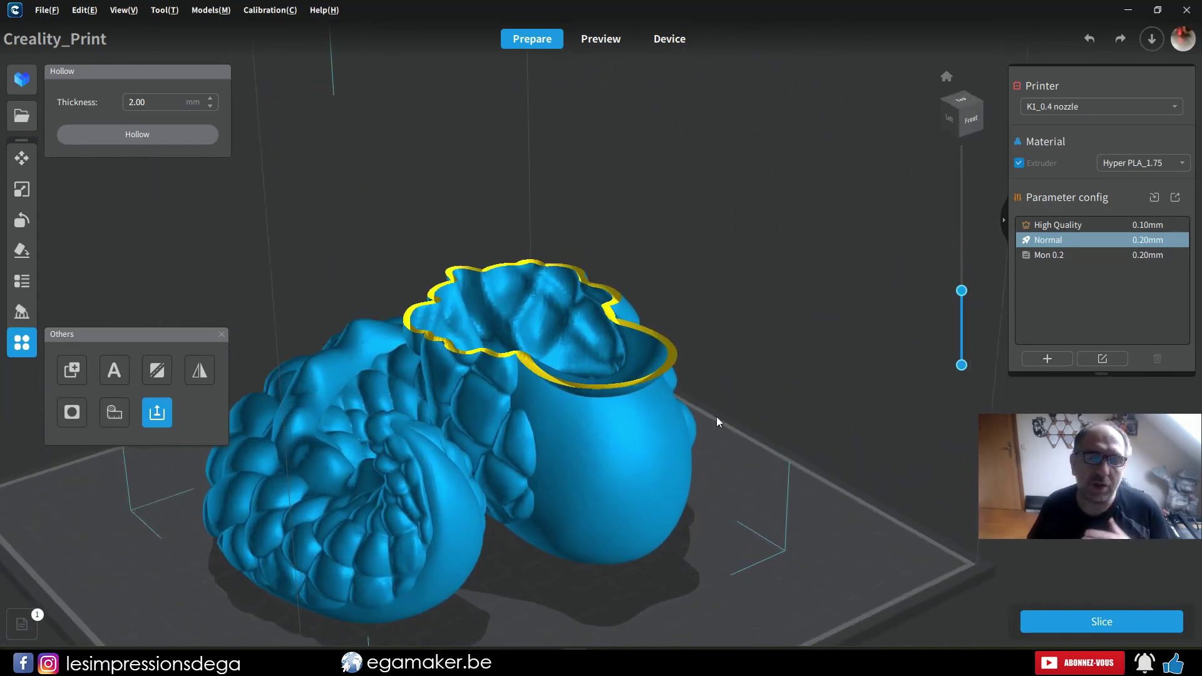
pyautogui.scroll(-4, 667, 427)
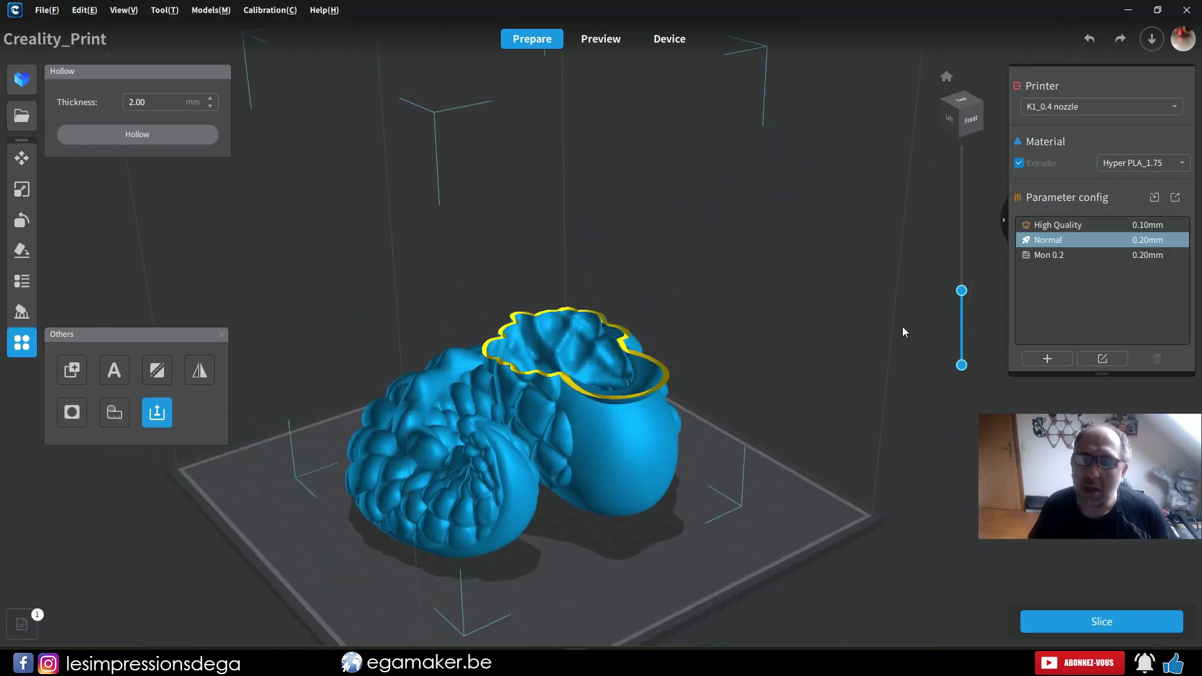
pyautogui.moveTo(962, 304); pyautogui.dragTo(962, 151)
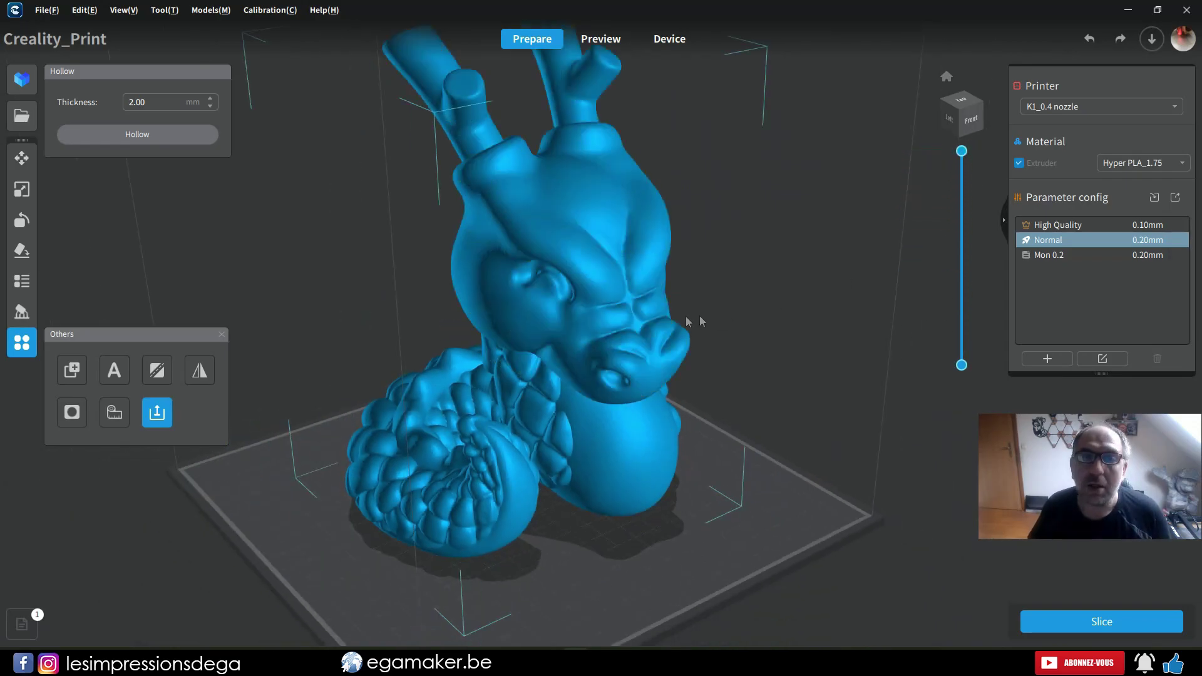
# Delete the hollowed dragon from the build plate, then switch to UltiMaker Cura and view its printer selection.
pyautogui.press('Delete')
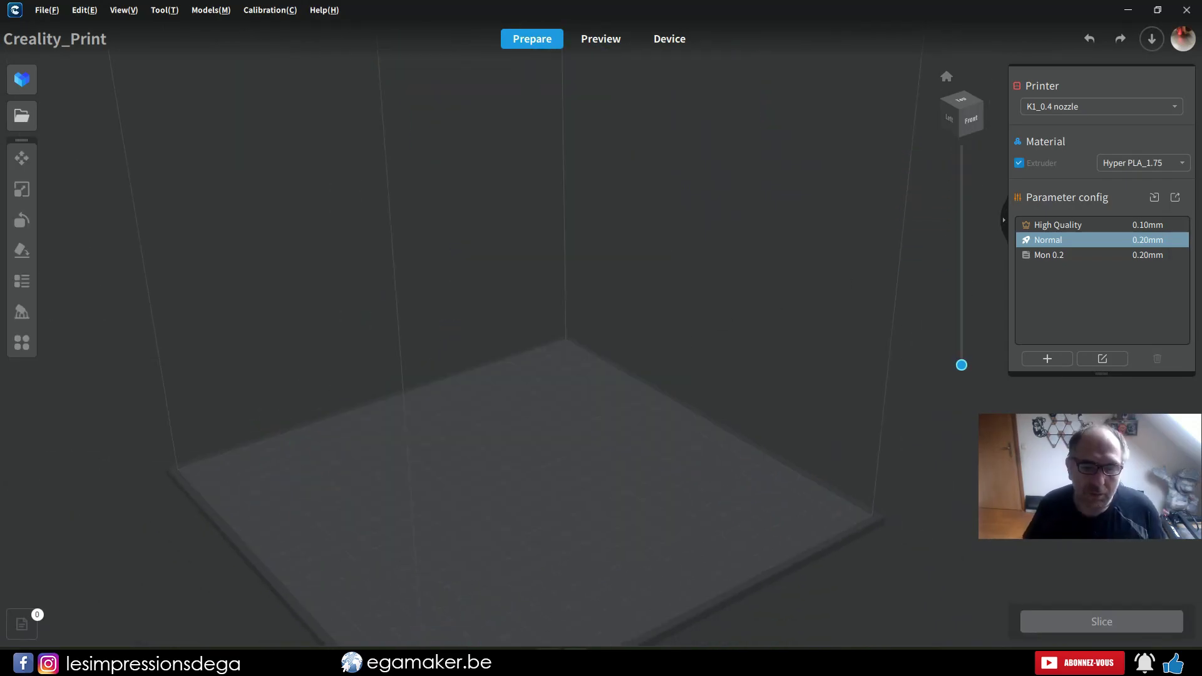
pyautogui.moveTo(546, 663)
pyautogui.click(546, 595)
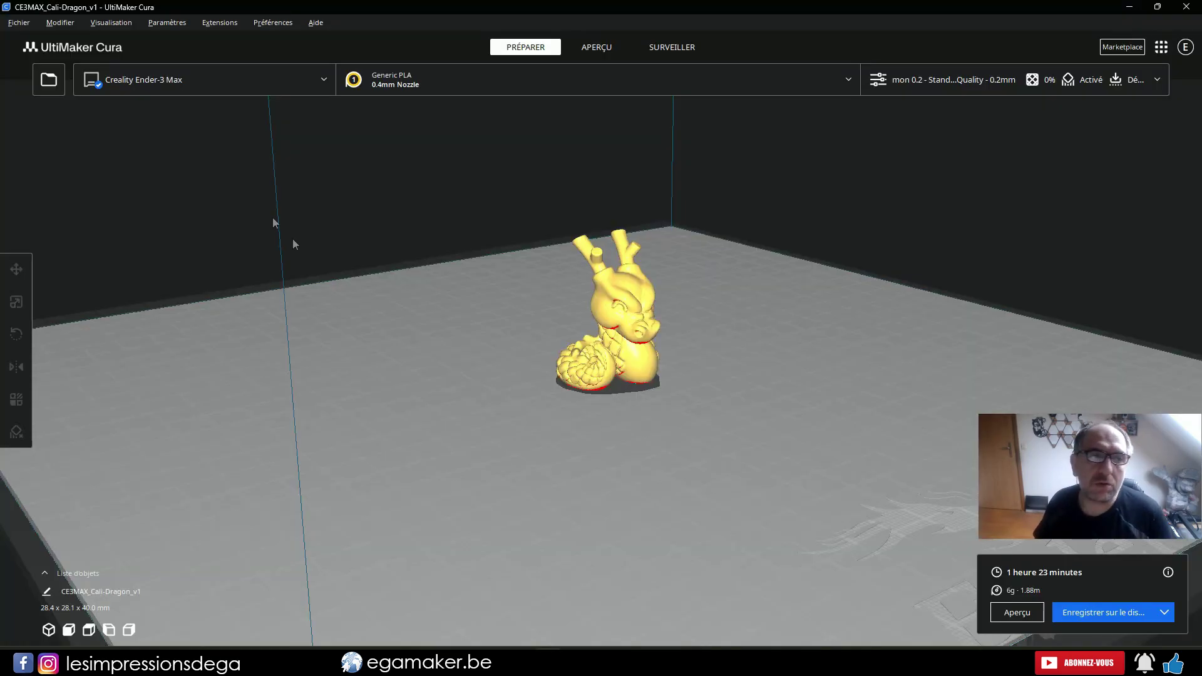
pyautogui.click(151, 80)
pyautogui.click(127, 132)
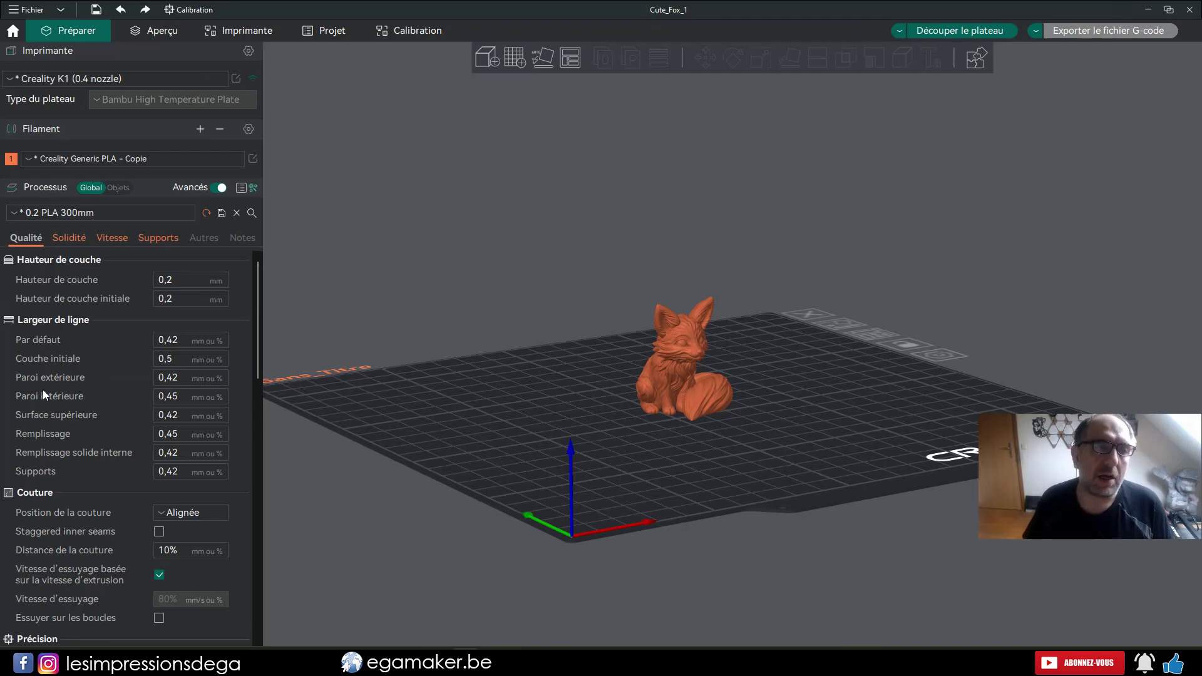
# Switch to the slicer with the Cute_Fox_1 project and view the filament presets available for the Creality K1.
pyautogui.moveTo(551, 414); pyautogui.dragTo(592, 423)
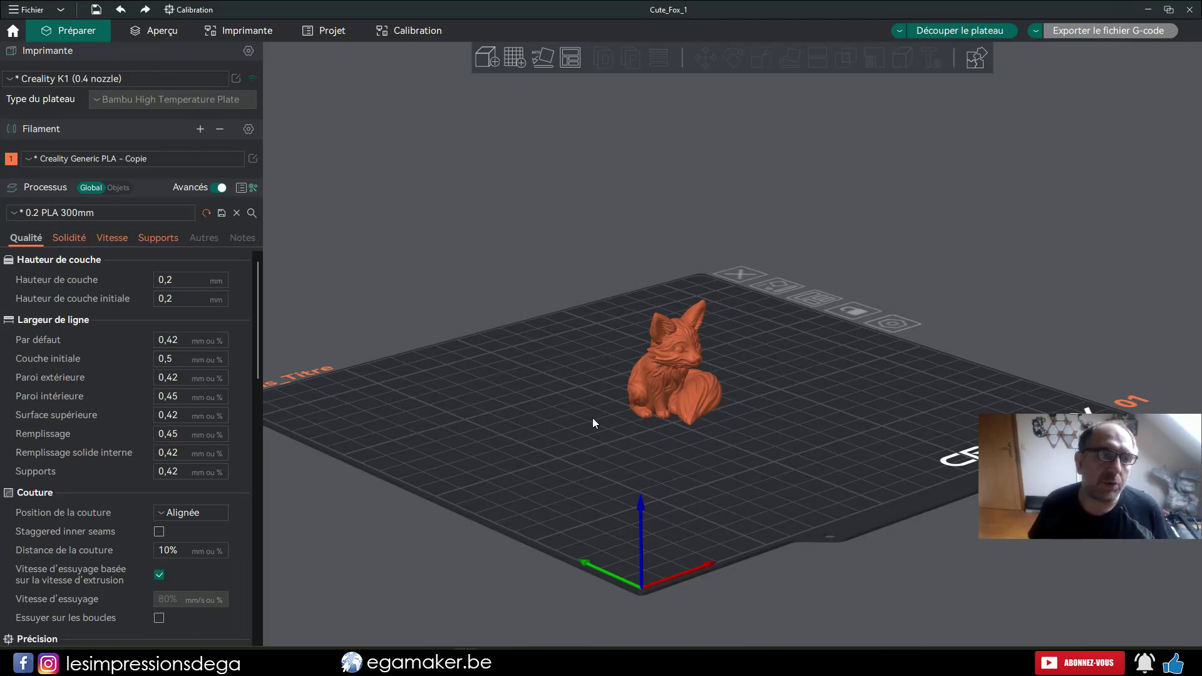
pyautogui.click(225, 159)
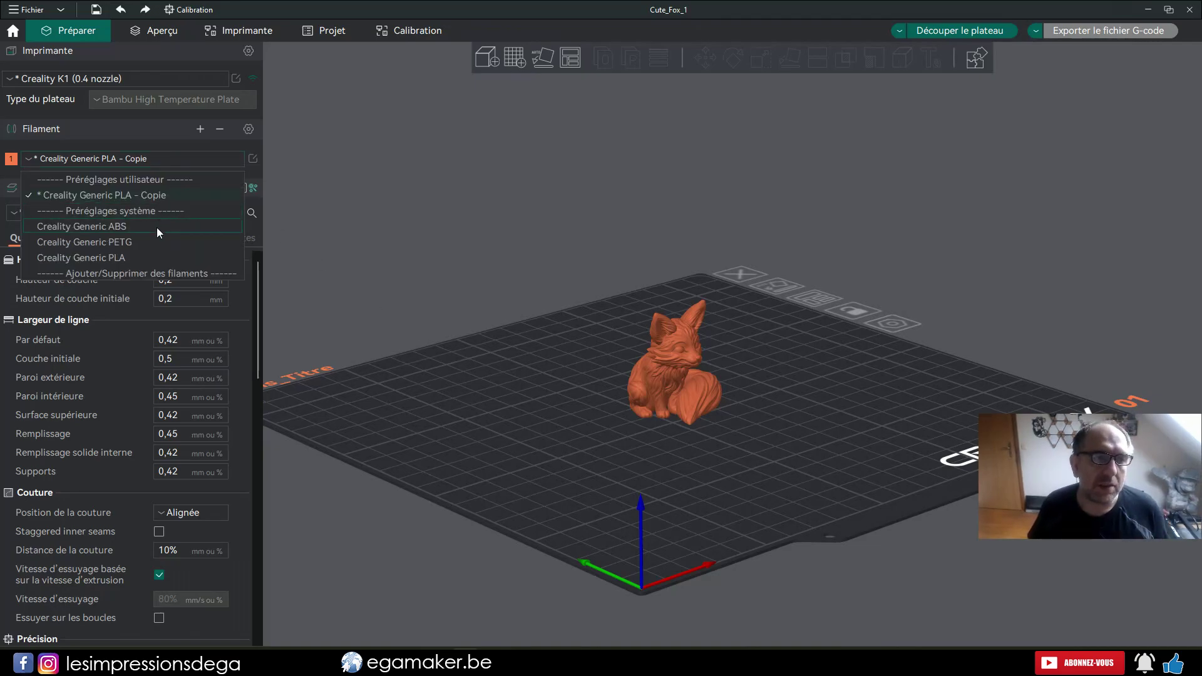
pyautogui.moveTo(636, 476); pyautogui.dragTo(649, 479)
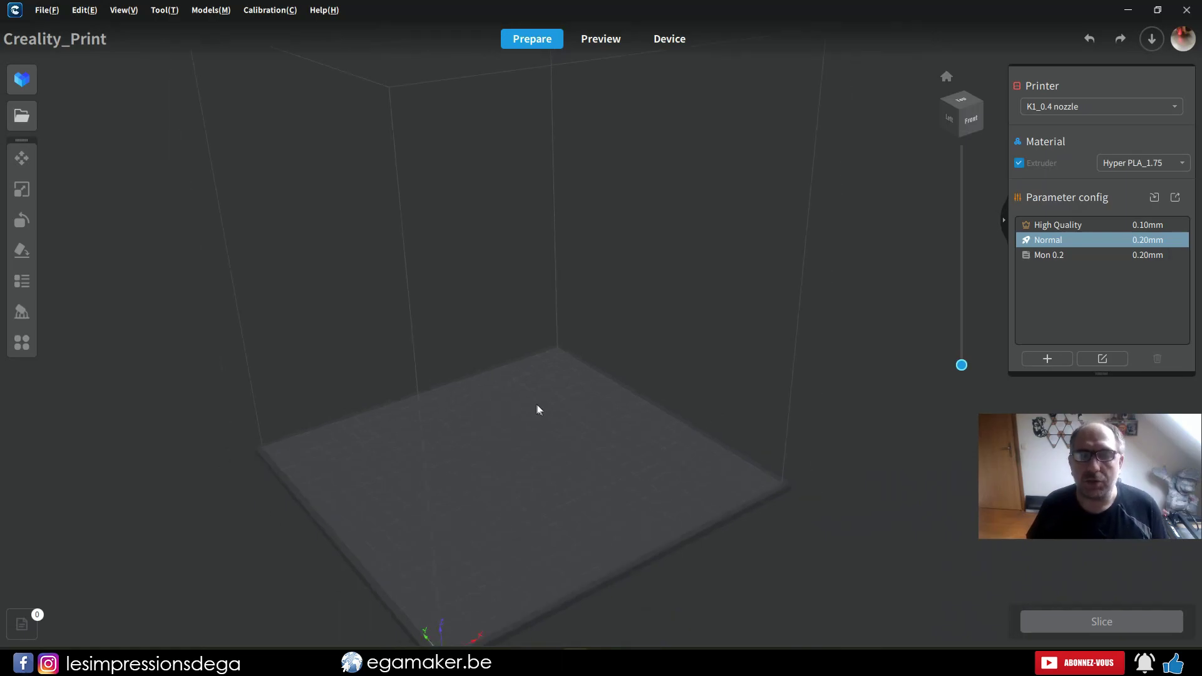
# Return to the Cute_Fox_1 project and slice its plate with the 0.2 PLA 300mm process.
pyautogui.moveTo(537, 408); pyautogui.dragTo(639, 430)
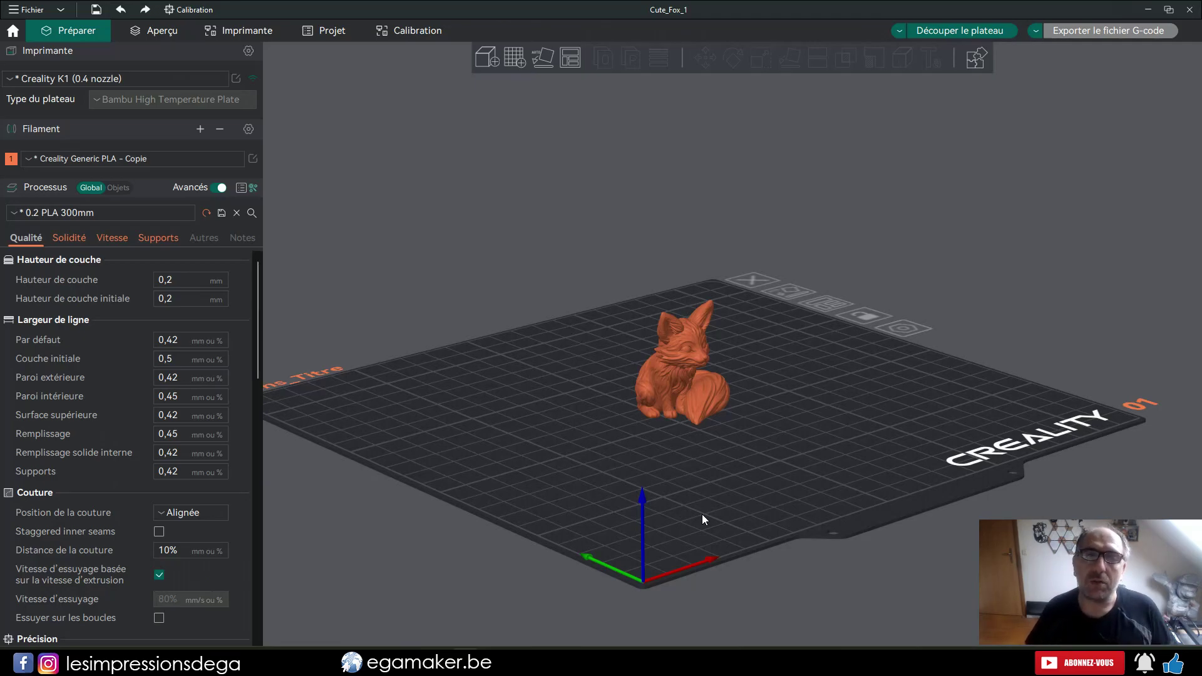
pyautogui.hotkey('ctrl', 'r')
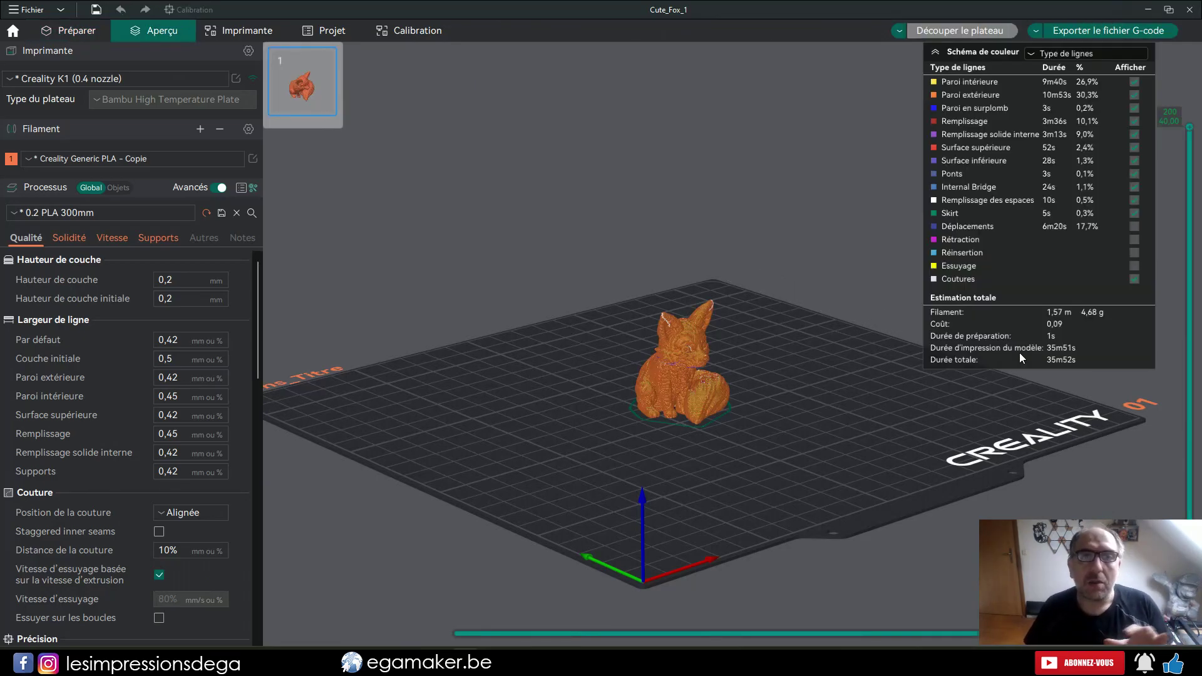